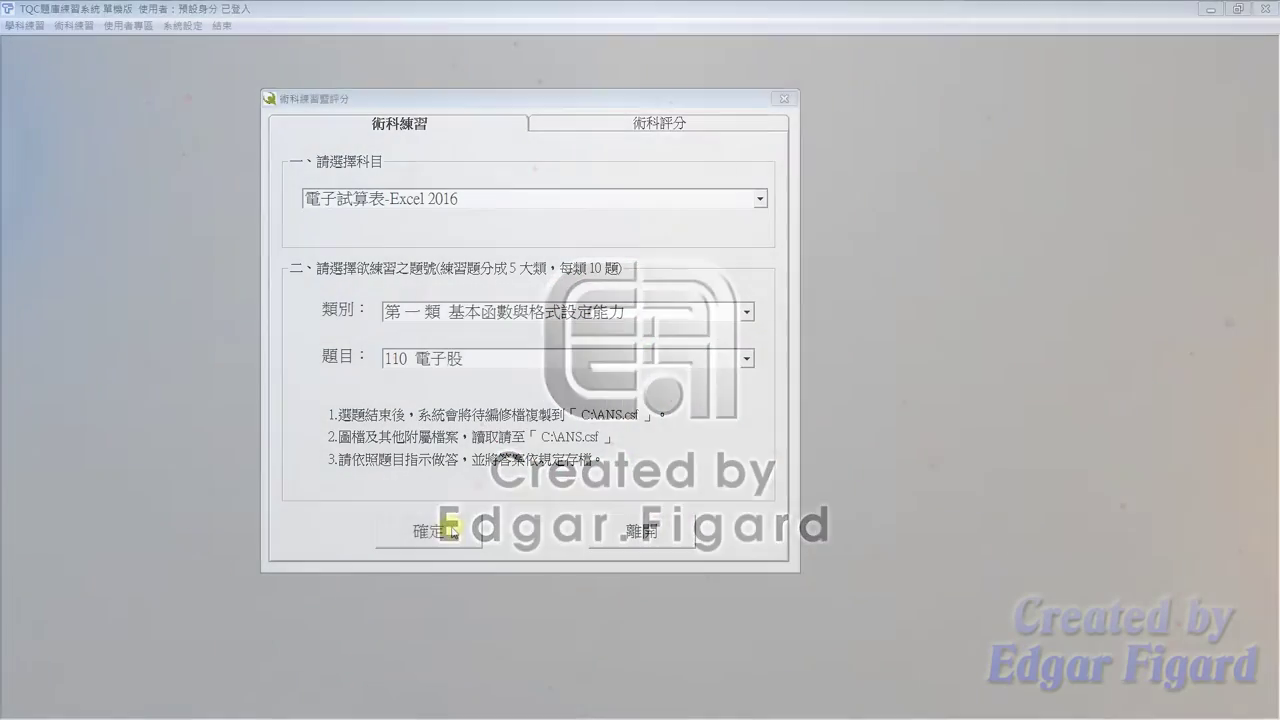
Start the practice question, accept the path notice, and open EXD01.xlsx from the EX01 folder
{"action": "left_click", "coordinate": [451, 527]}
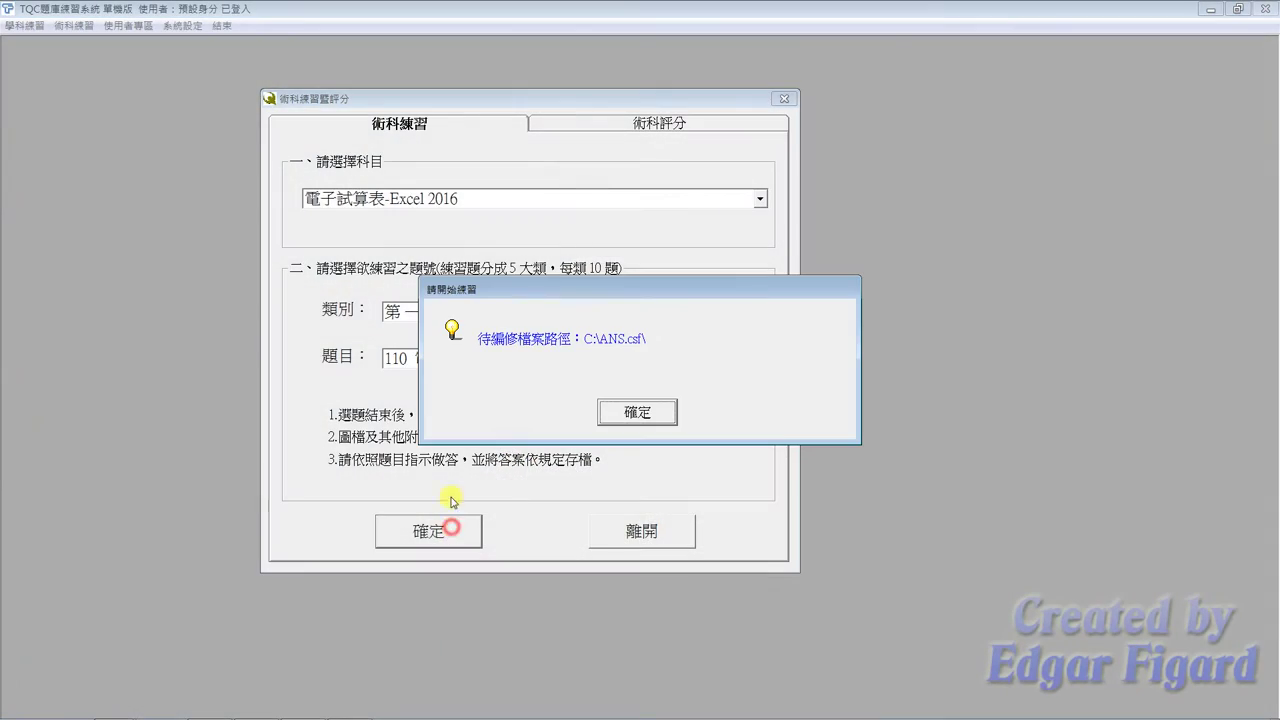
{"action": "left_click", "coordinate": [663, 428]}
{"action": "double_click", "coordinate": [193, 106]}
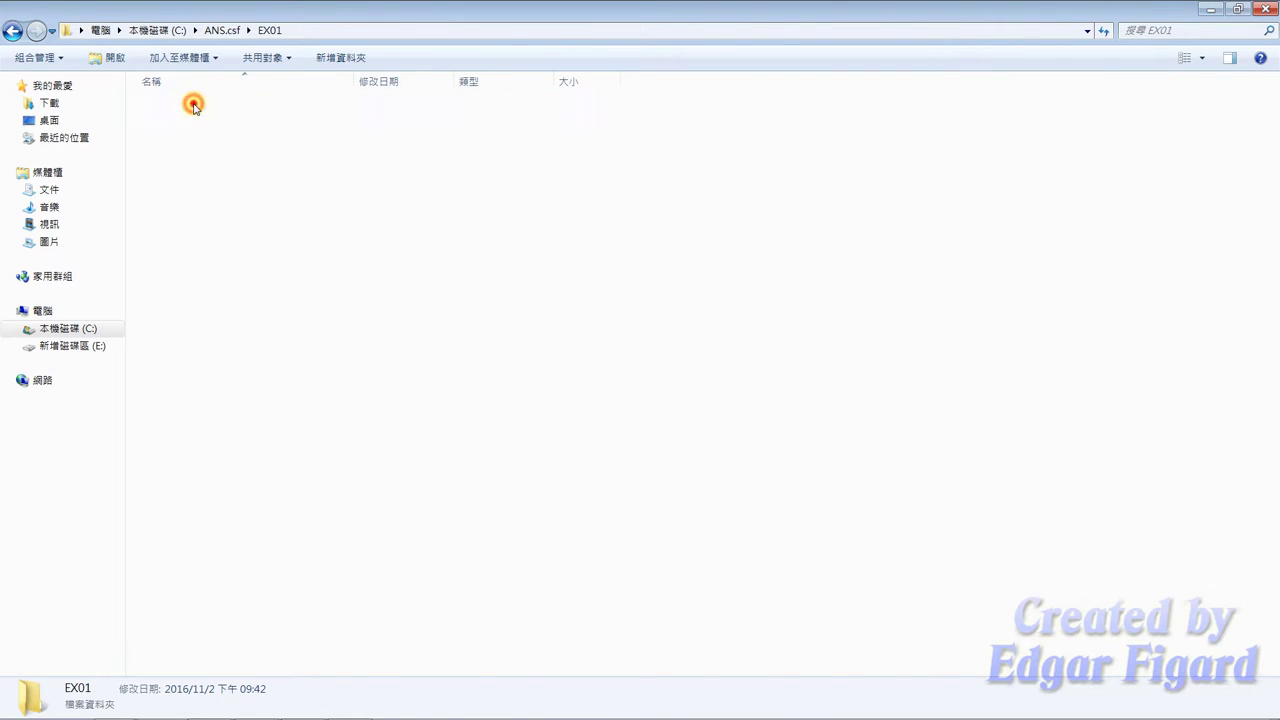
{"action": "double_click", "coordinate": [193, 106]}
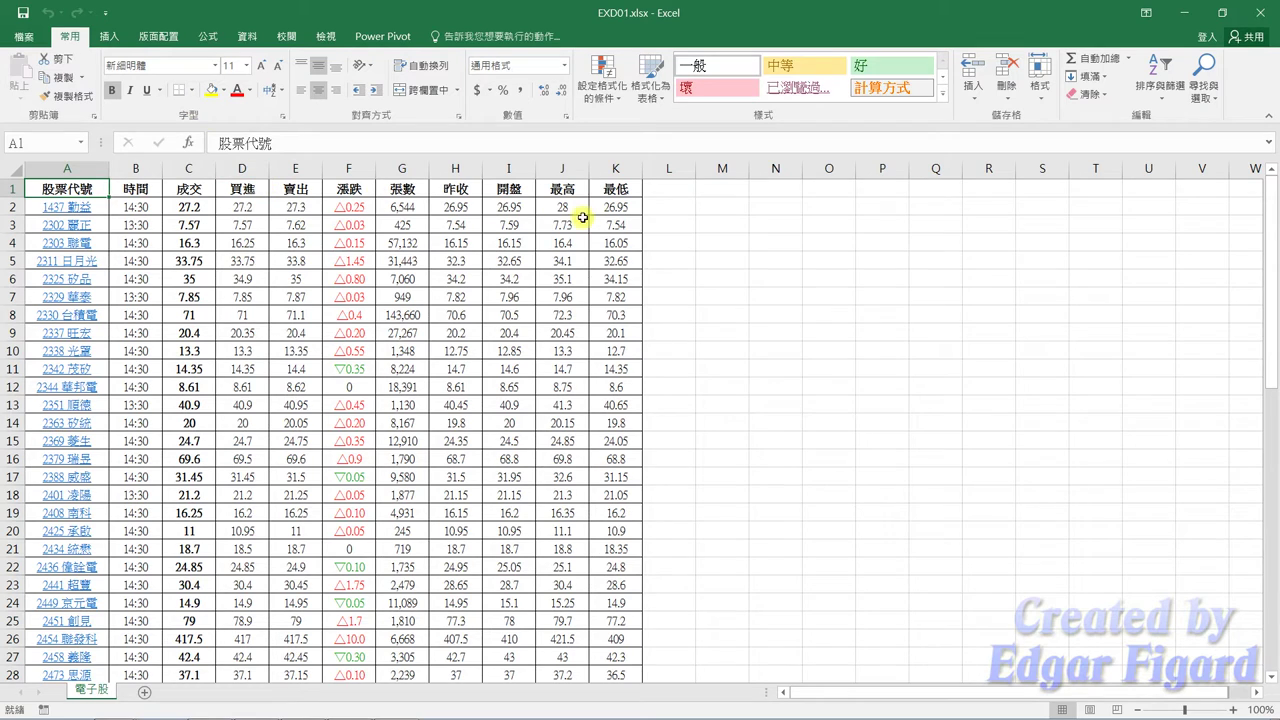
Move the 昨收 and 開盤 columns to sit before the 成交 column
{"action": "left_click", "coordinate": [571, 165]}
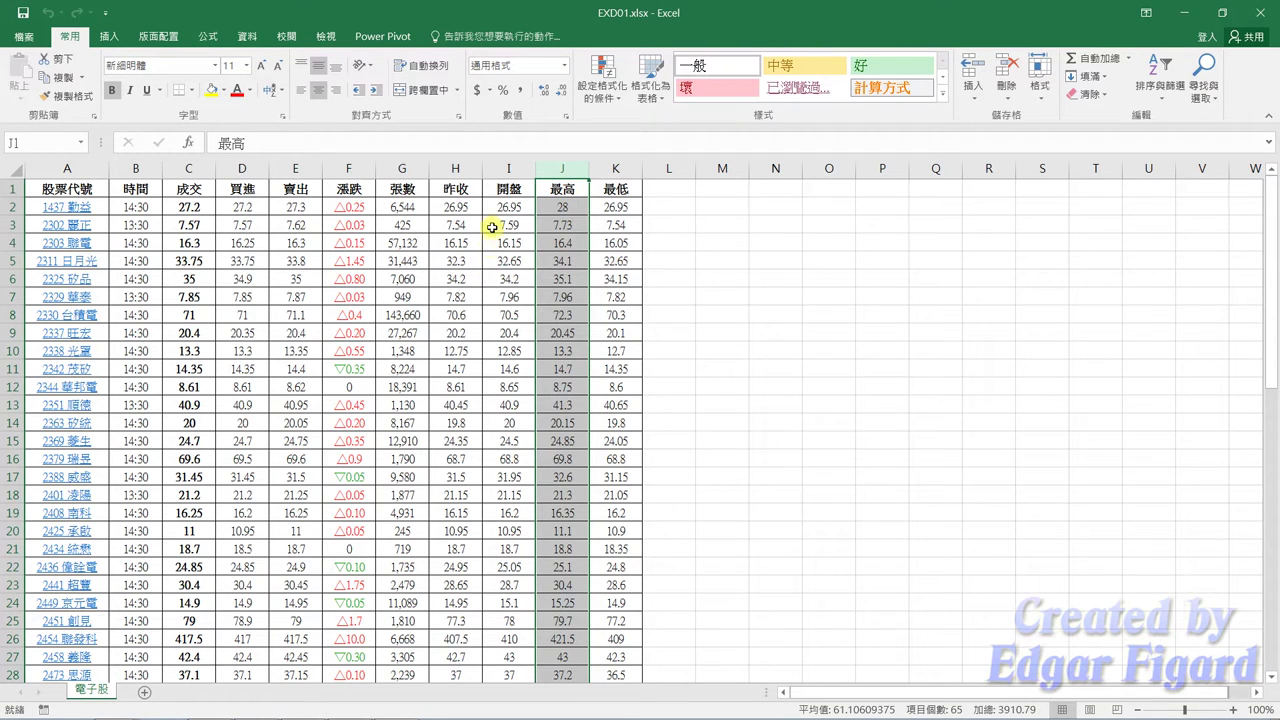
{"action": "left_click_drag", "start_coordinate": [464, 172], "coordinate": [484, 172]}
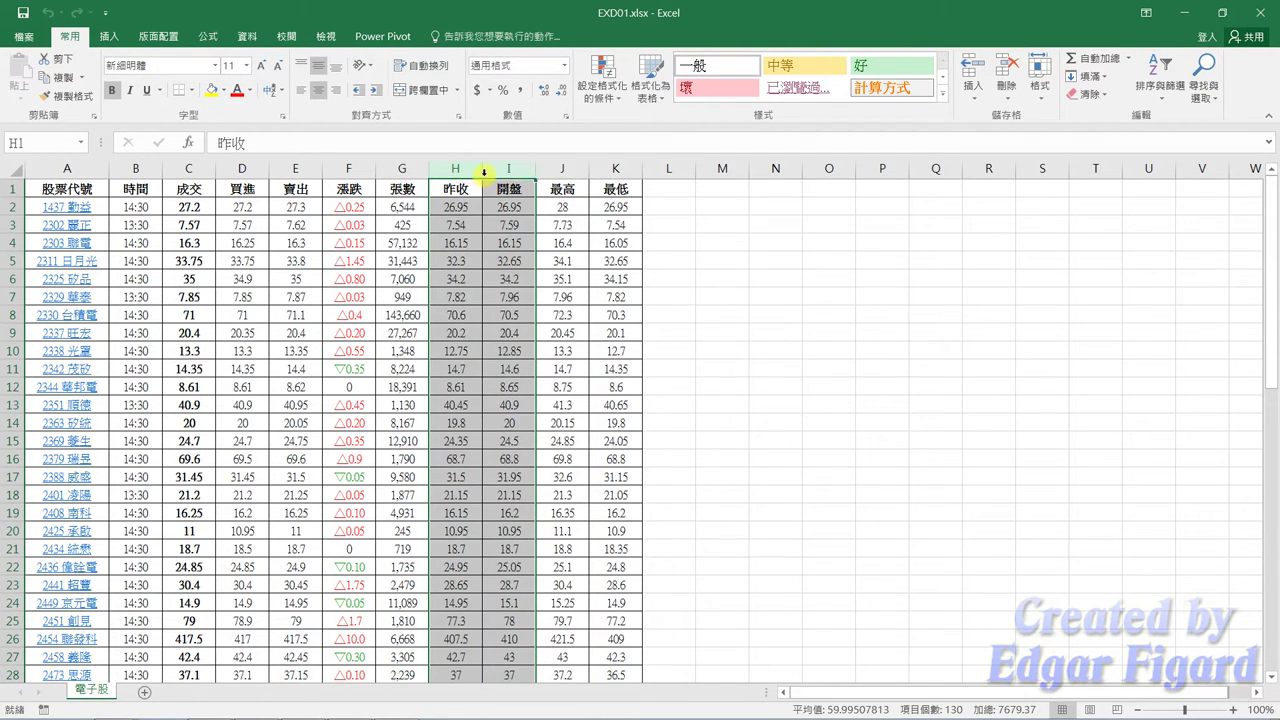
{"action": "key", "text": "ctrl+x"}
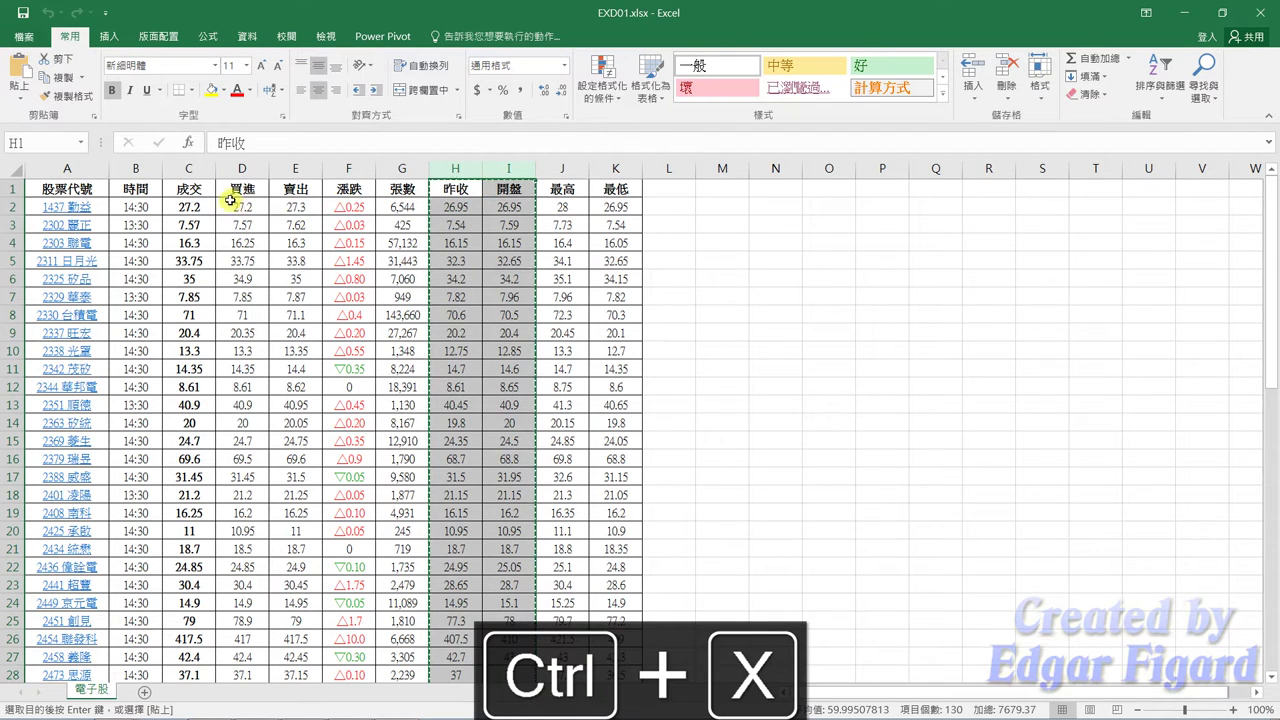
{"action": "right_click", "coordinate": [195, 172]}
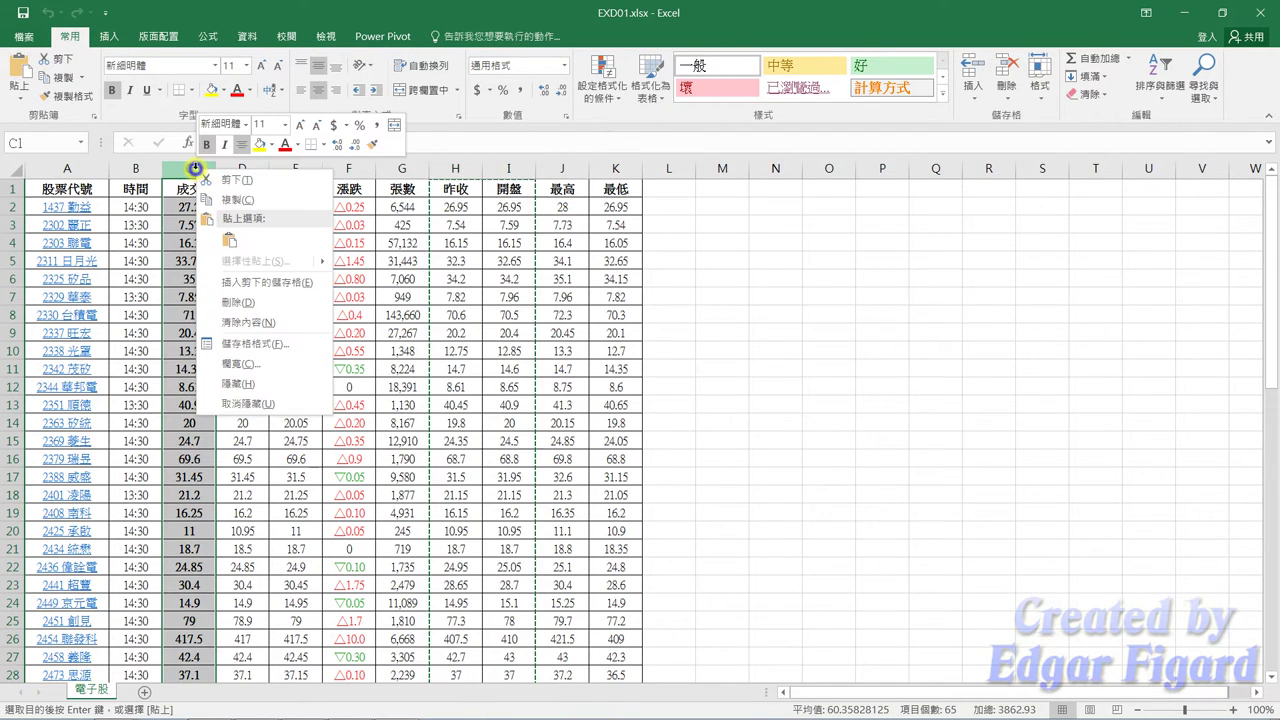
{"action": "left_click", "coordinate": [262, 281]}
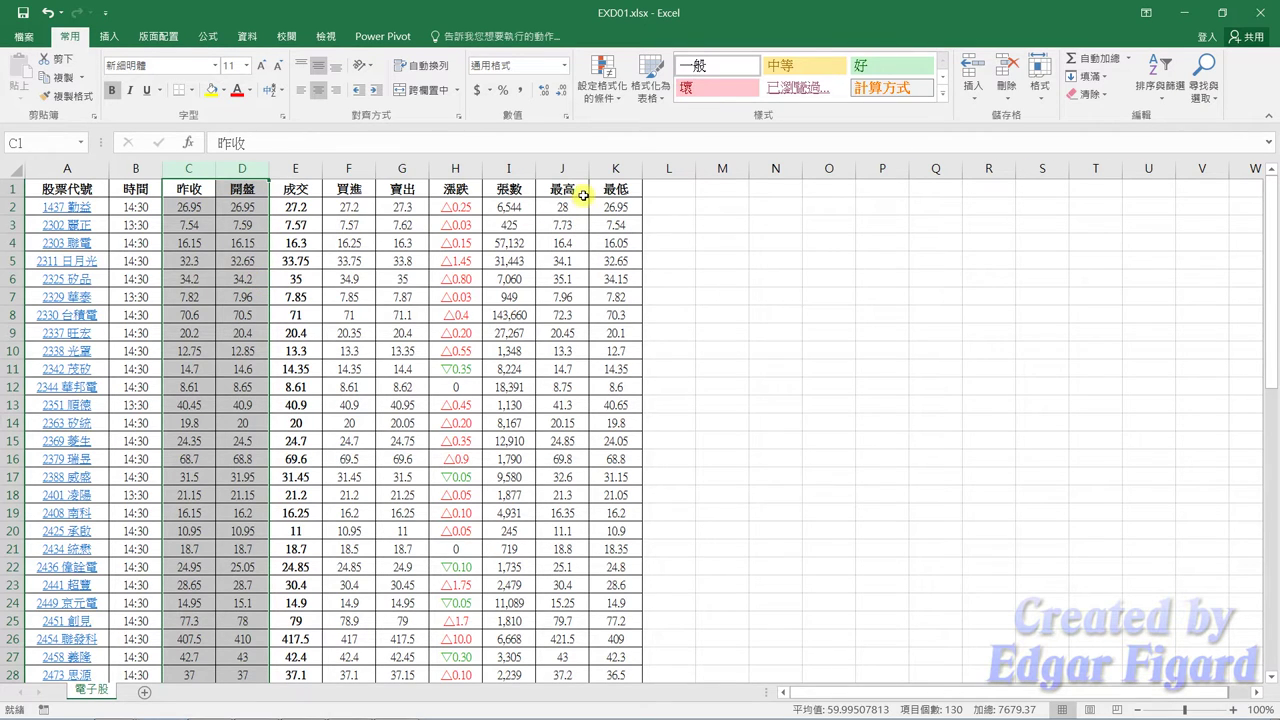
Move the 最高 and 最低 columns before 買進, right after 成交
{"action": "left_click_drag", "start_coordinate": [566, 167], "coordinate": [596, 165]}
{"action": "key", "text": "ctrl+x"}
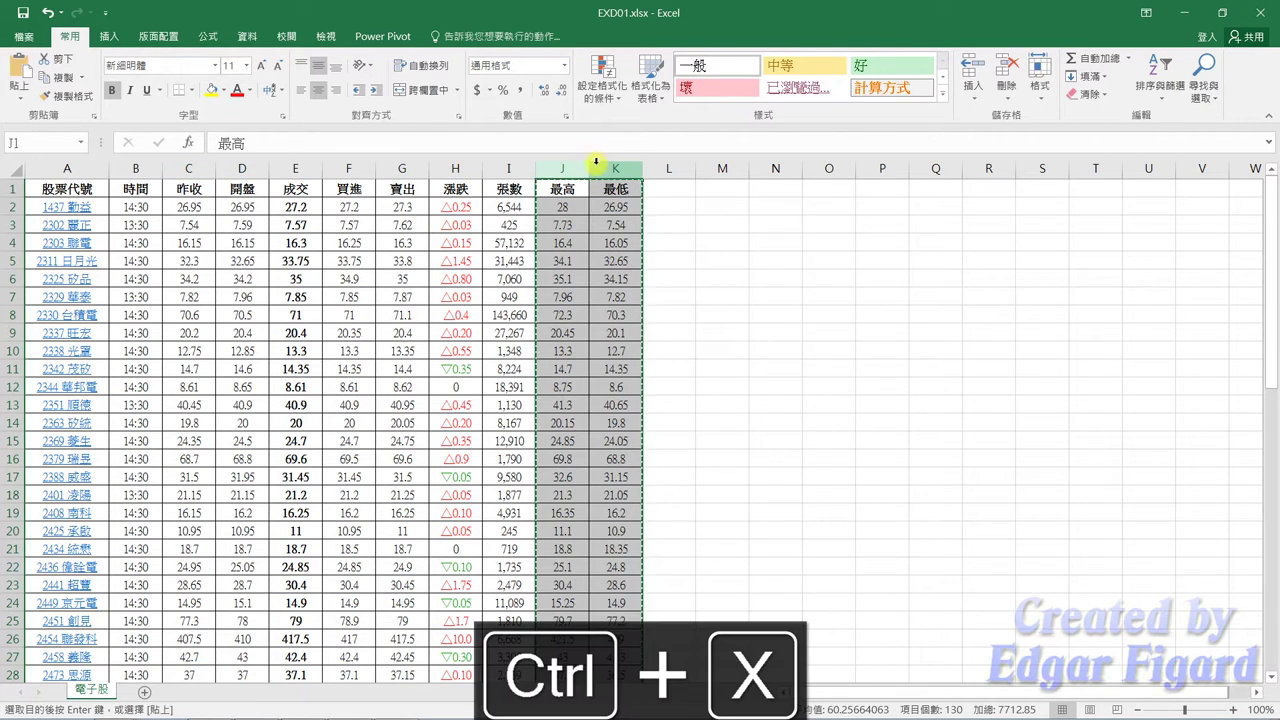
{"action": "left_click", "coordinate": [359, 169]}
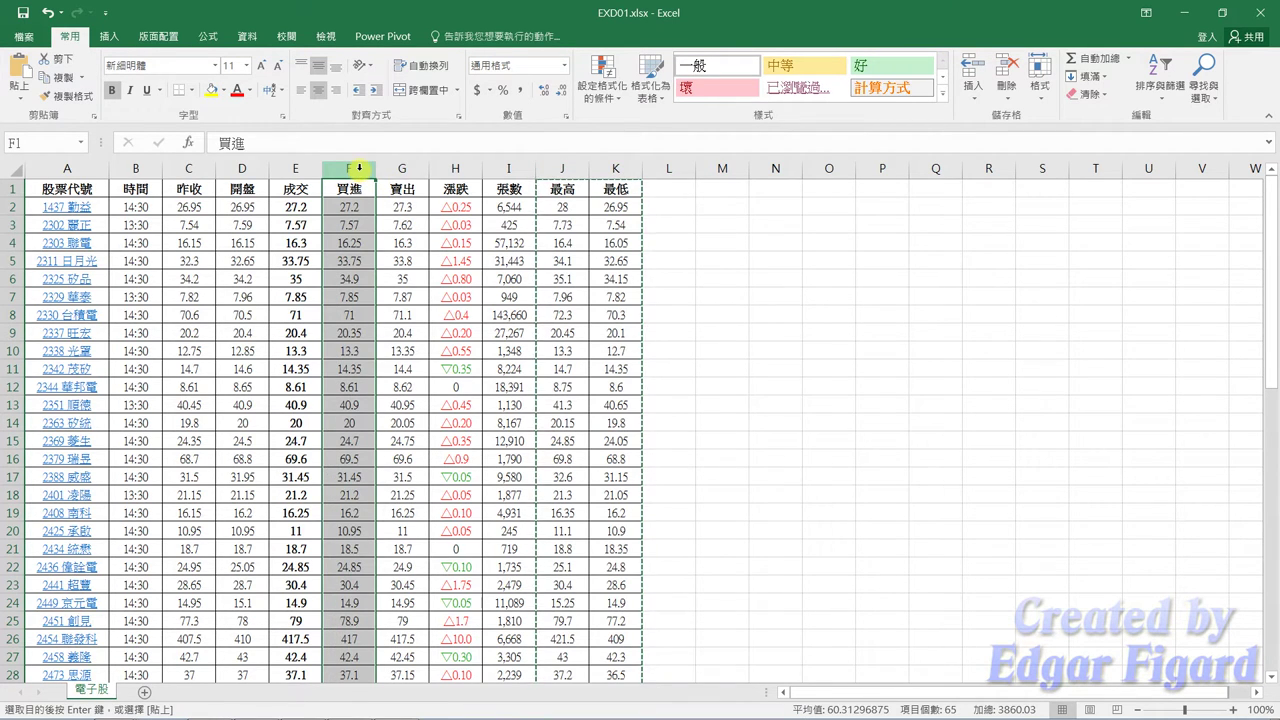
{"action": "right_click", "coordinate": [359, 169]}
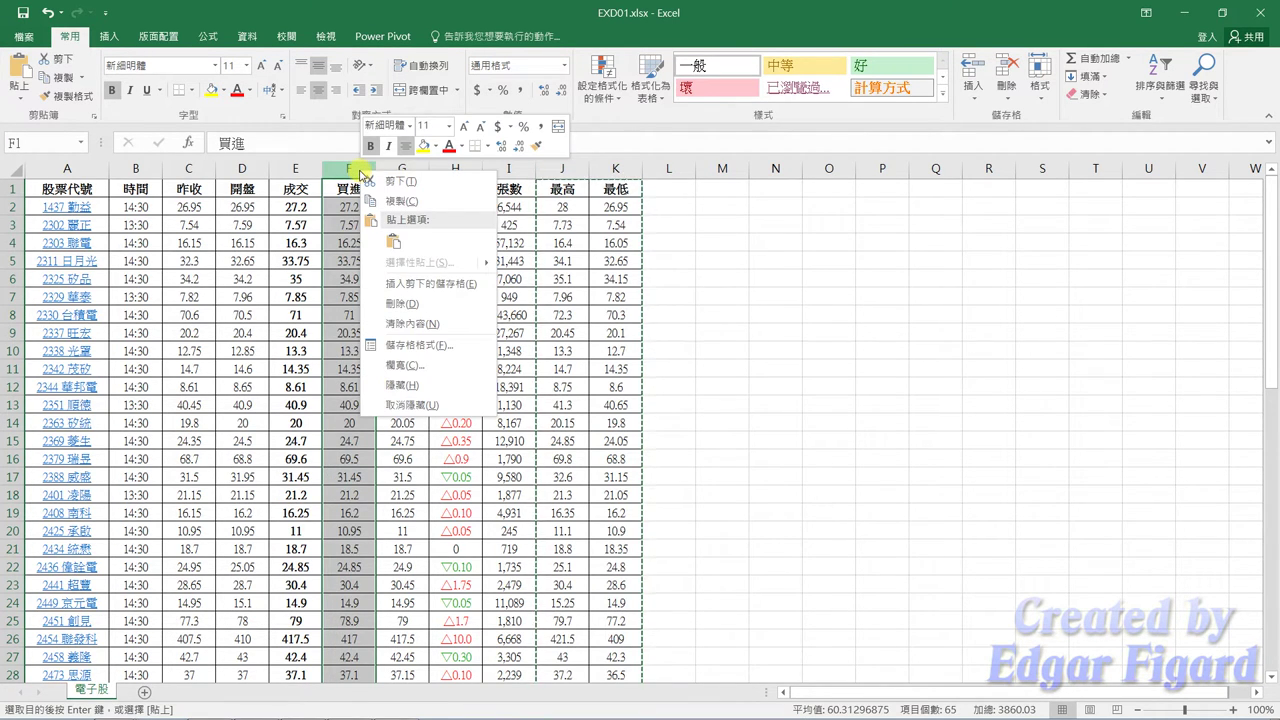
{"action": "left_click", "coordinate": [423, 283]}
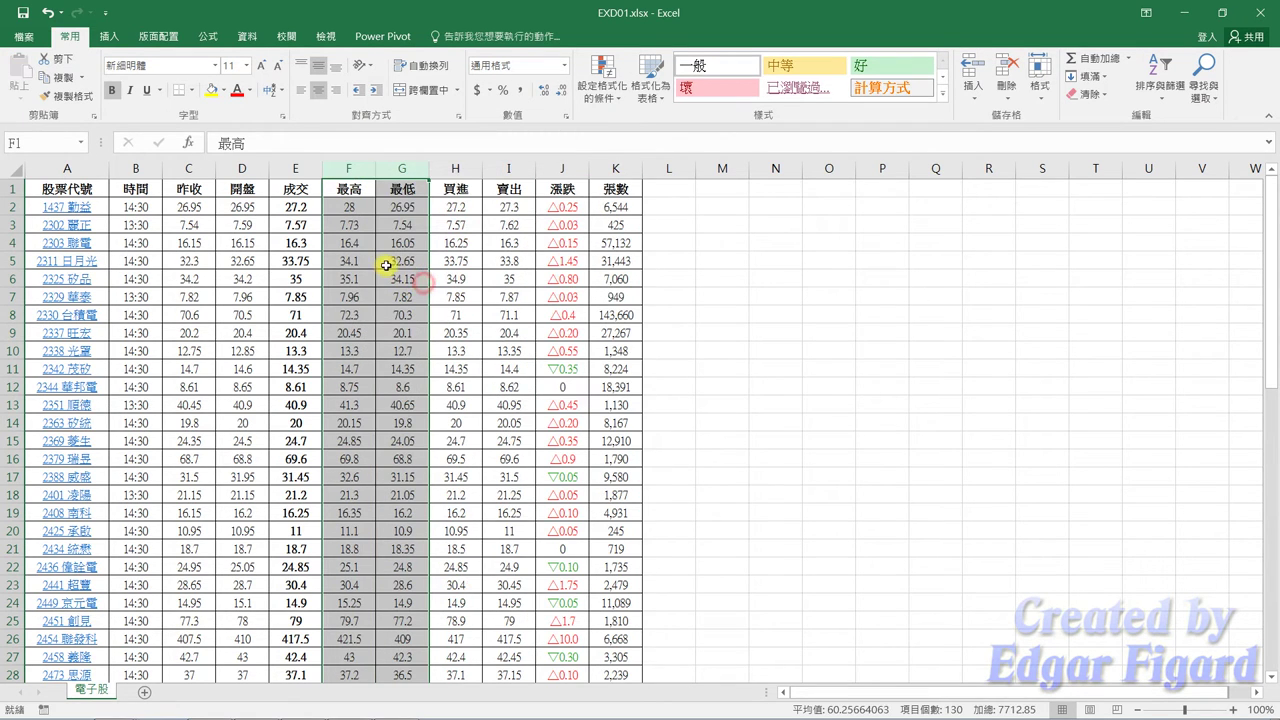
{"action": "left_click", "coordinate": [350, 247]}
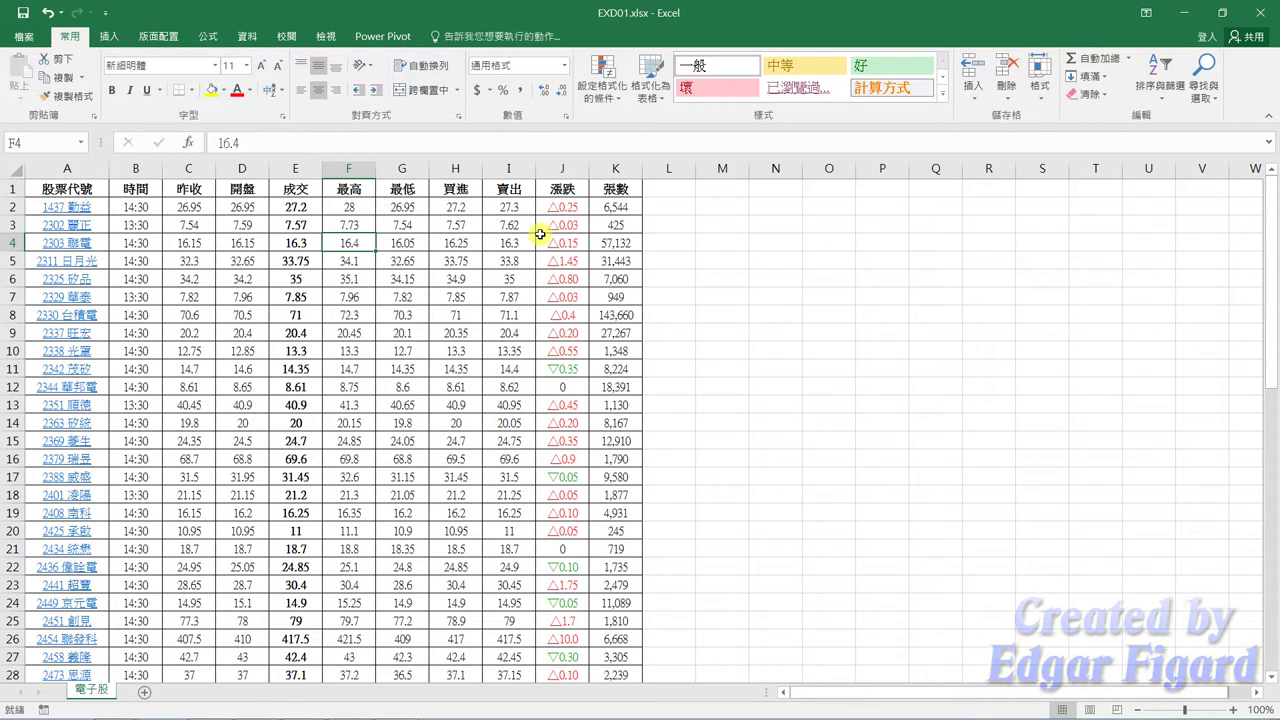
Enter 昨收開盤與成交比較 in cell L1 and 成交與最高最低比較 in cell M1
{"action": "left_click", "coordinate": [676, 194]}
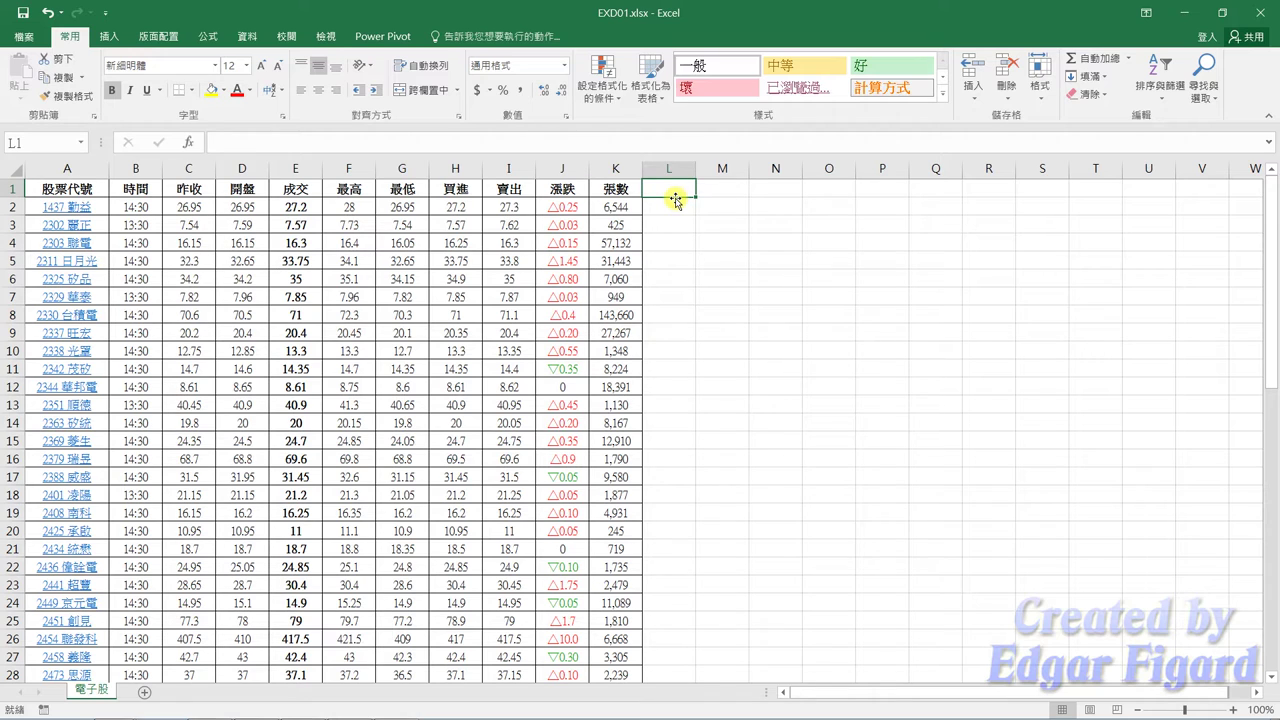
{"action": "type", "text": "昨"}
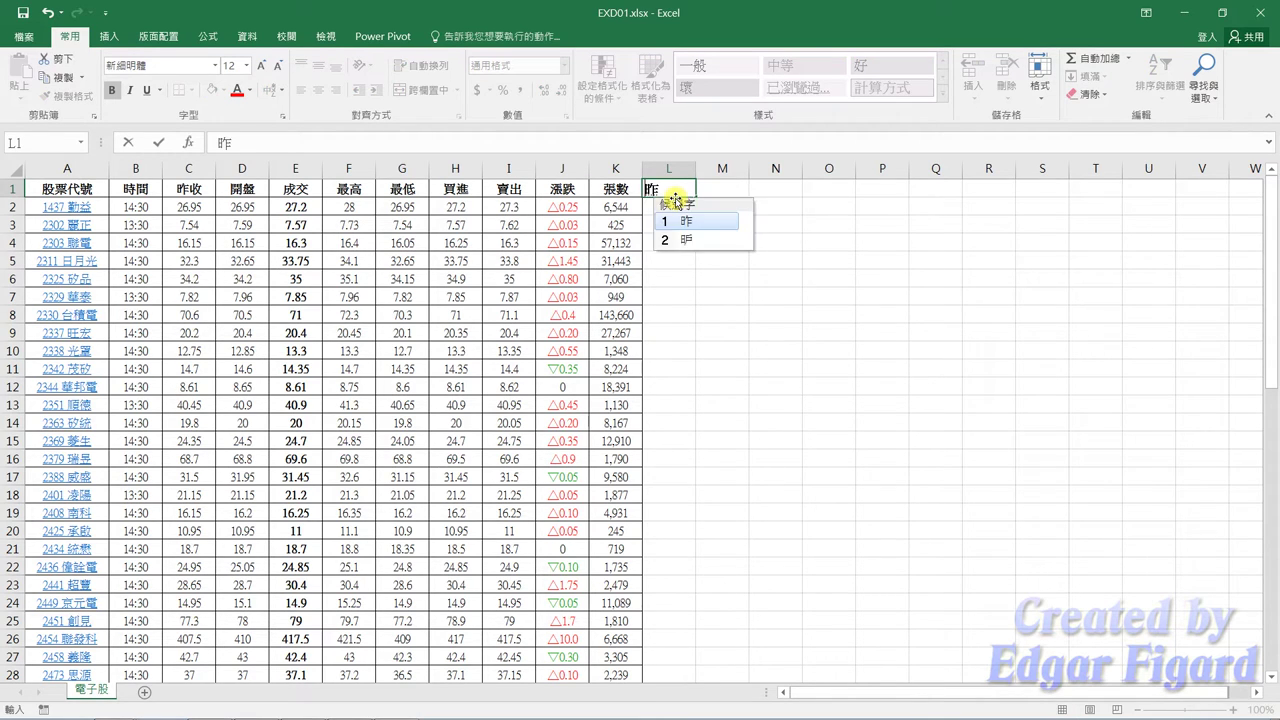
{"action": "type", "text": "收開"}
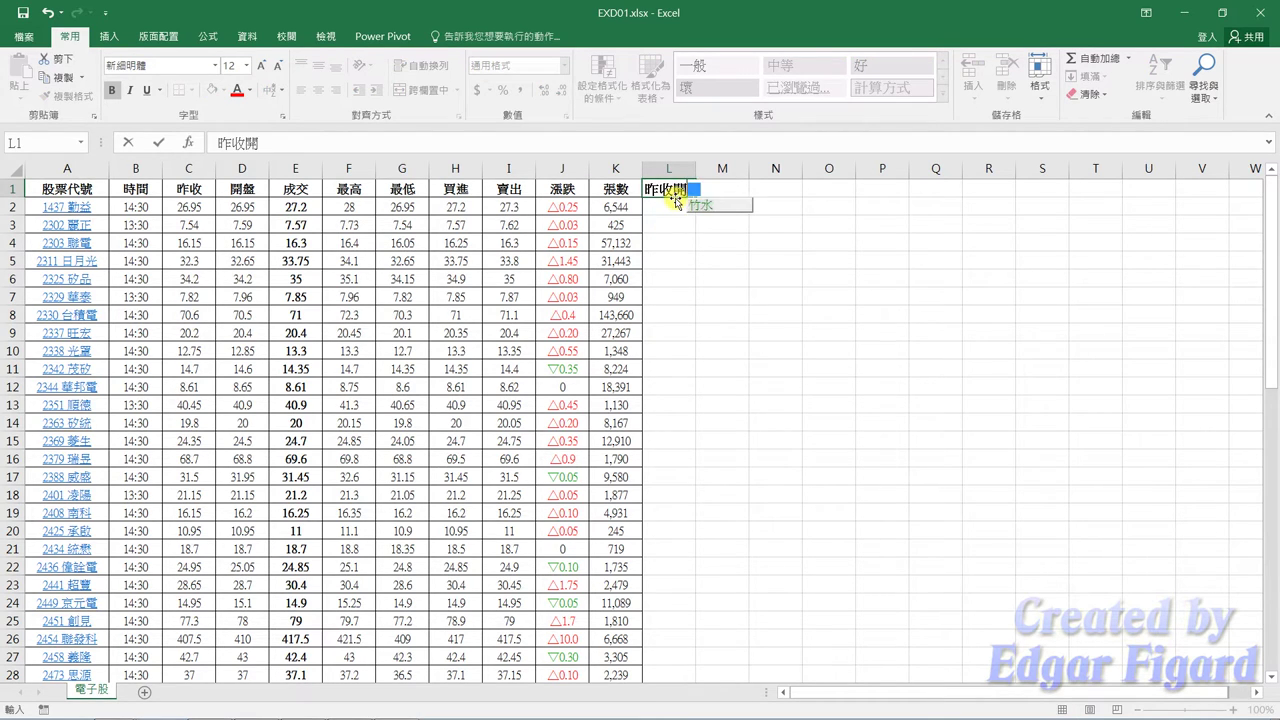
{"action": "type", "text": "盤與成"}
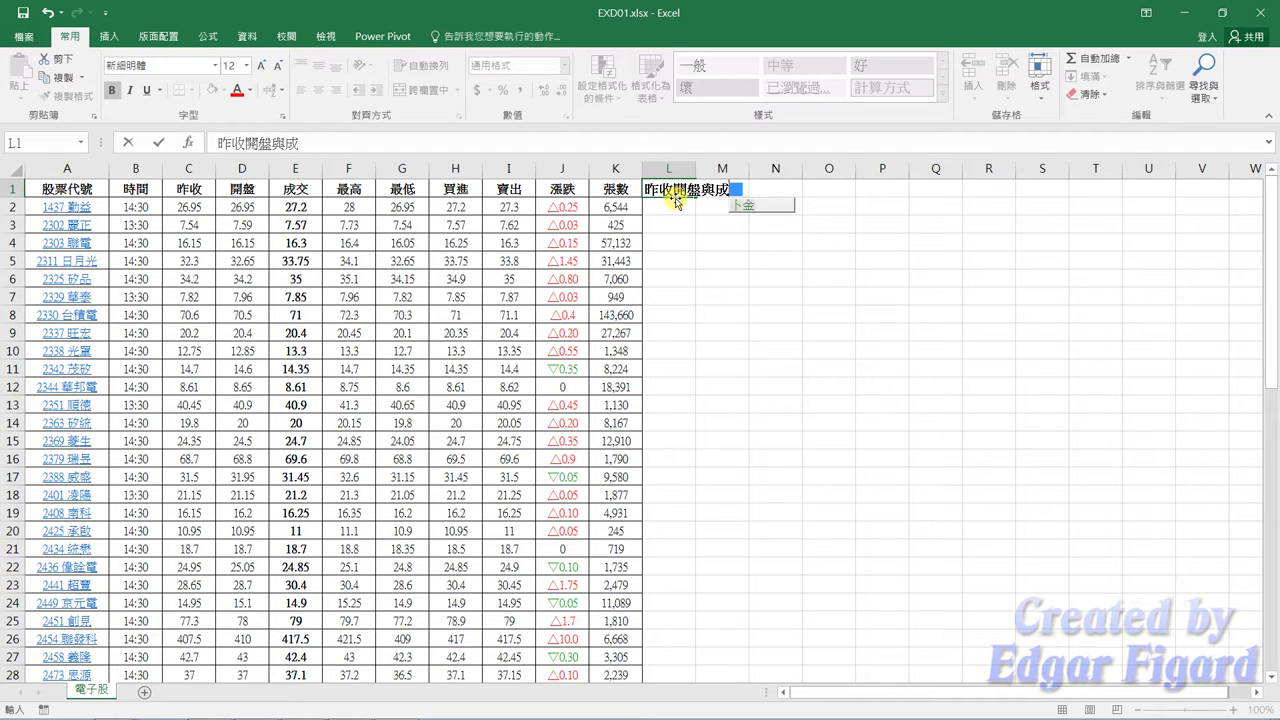
{"action": "type", "text": "交比較"}
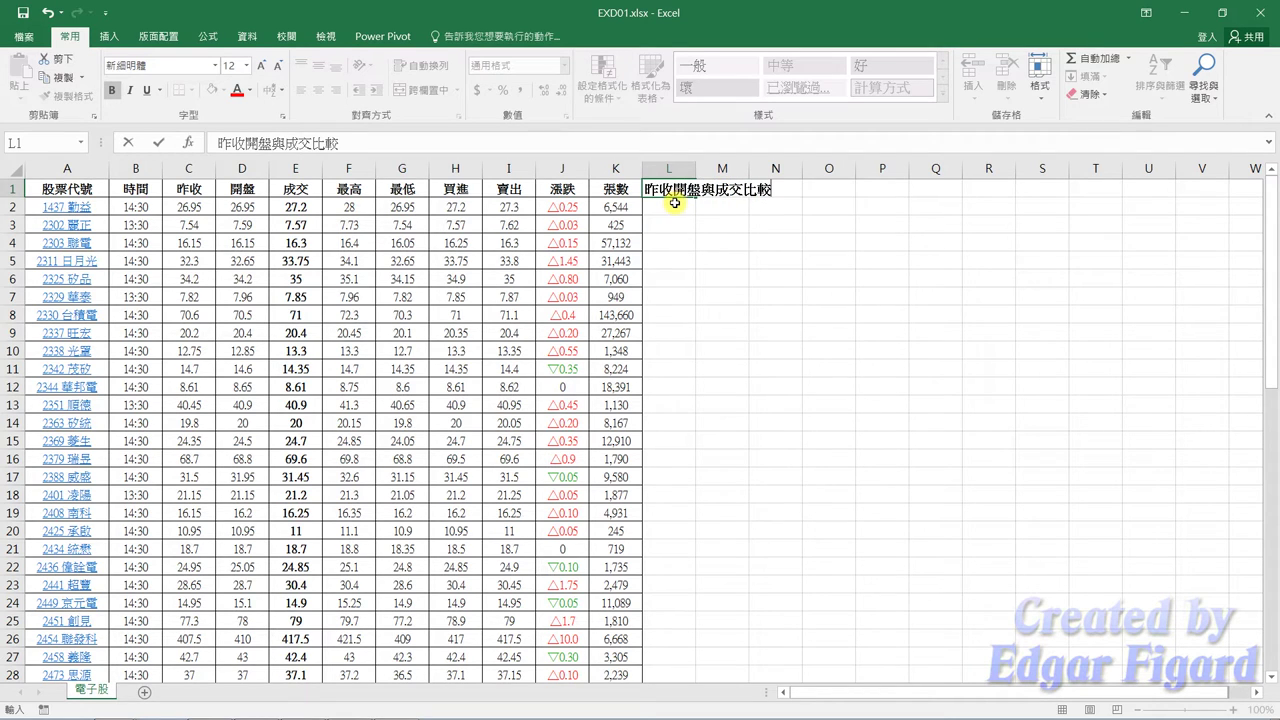
{"action": "key", "text": "Return"}
{"action": "left_click", "coordinate": [710, 188]}
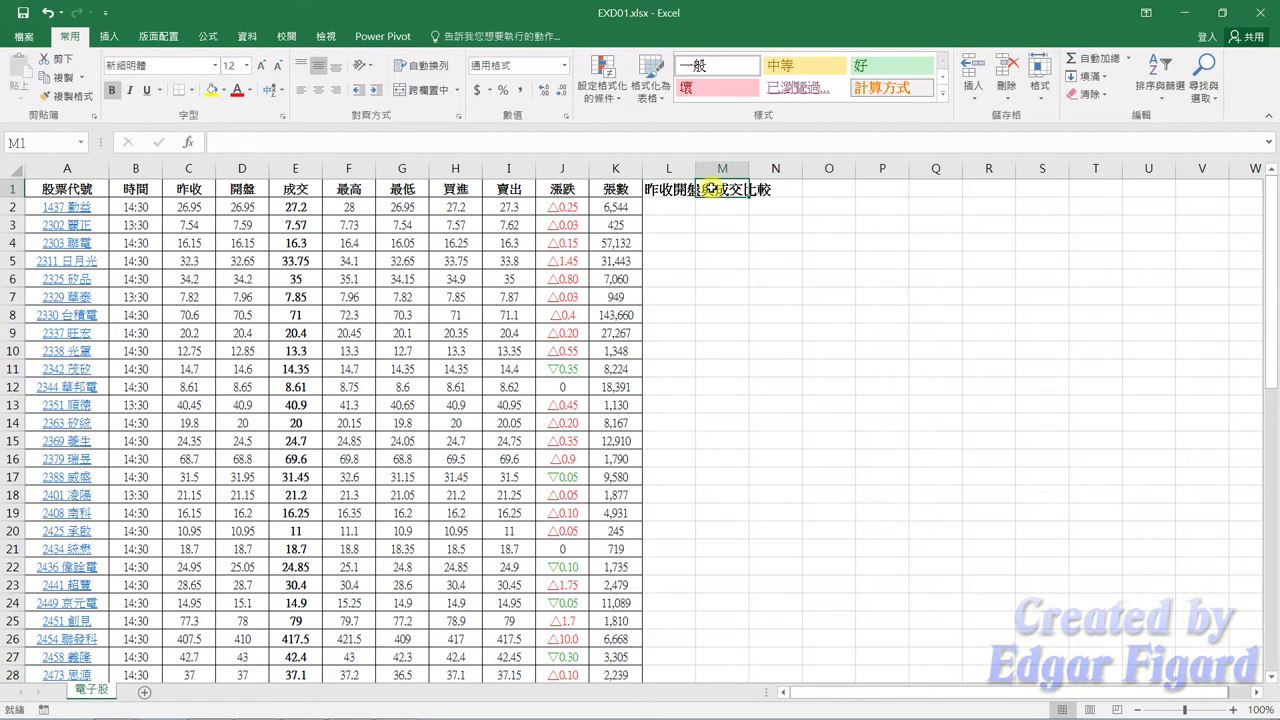
{"action": "type", "text": "成交"}
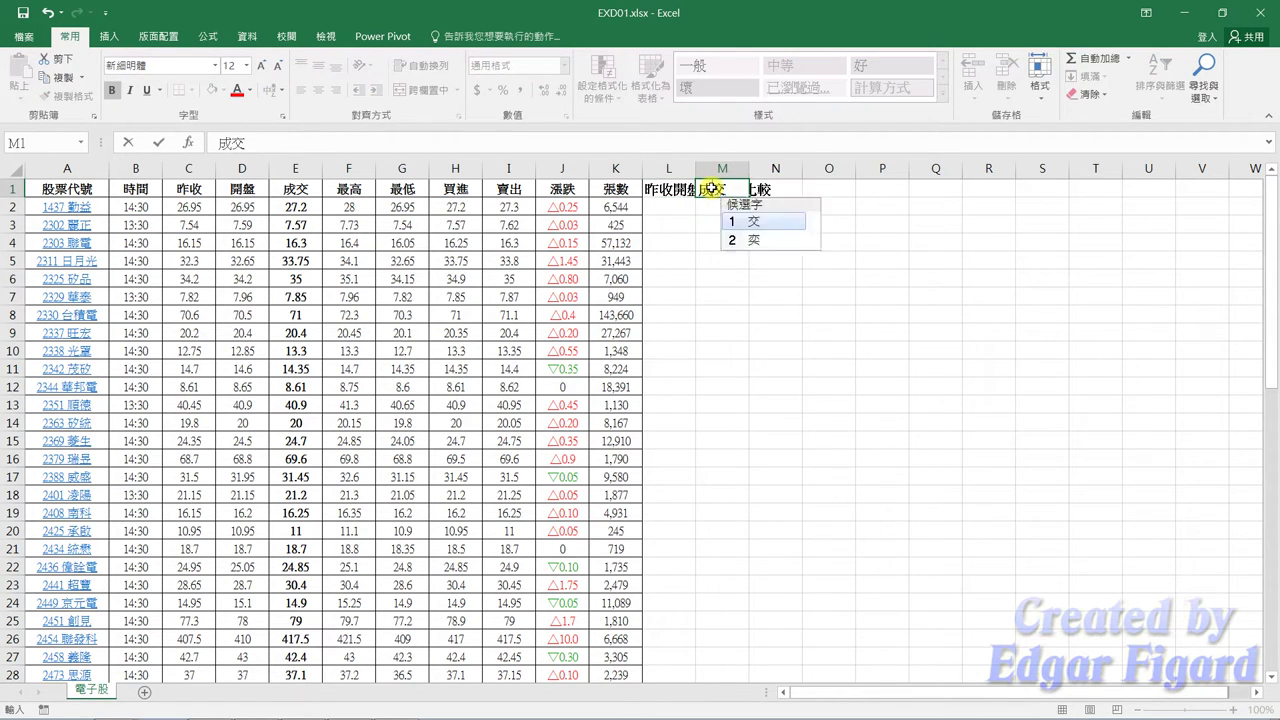
{"action": "type", "text": "與最"}
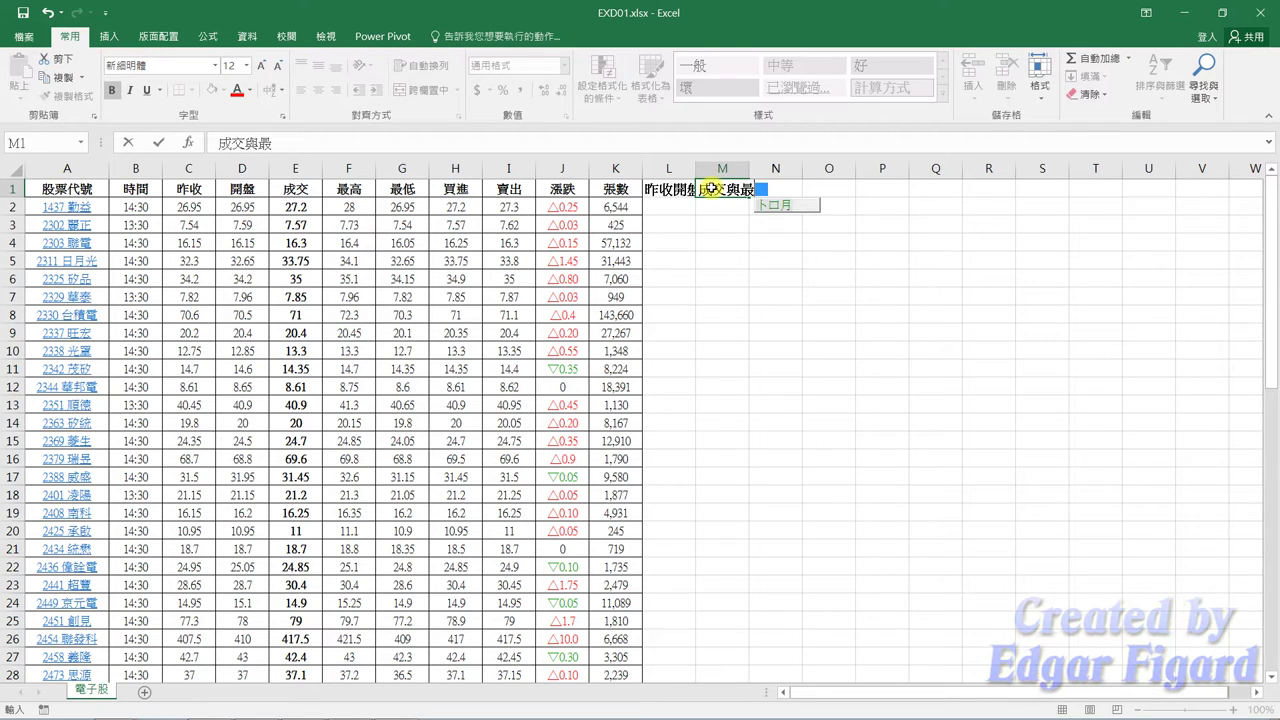
{"action": "type", "text": "高最低比"}
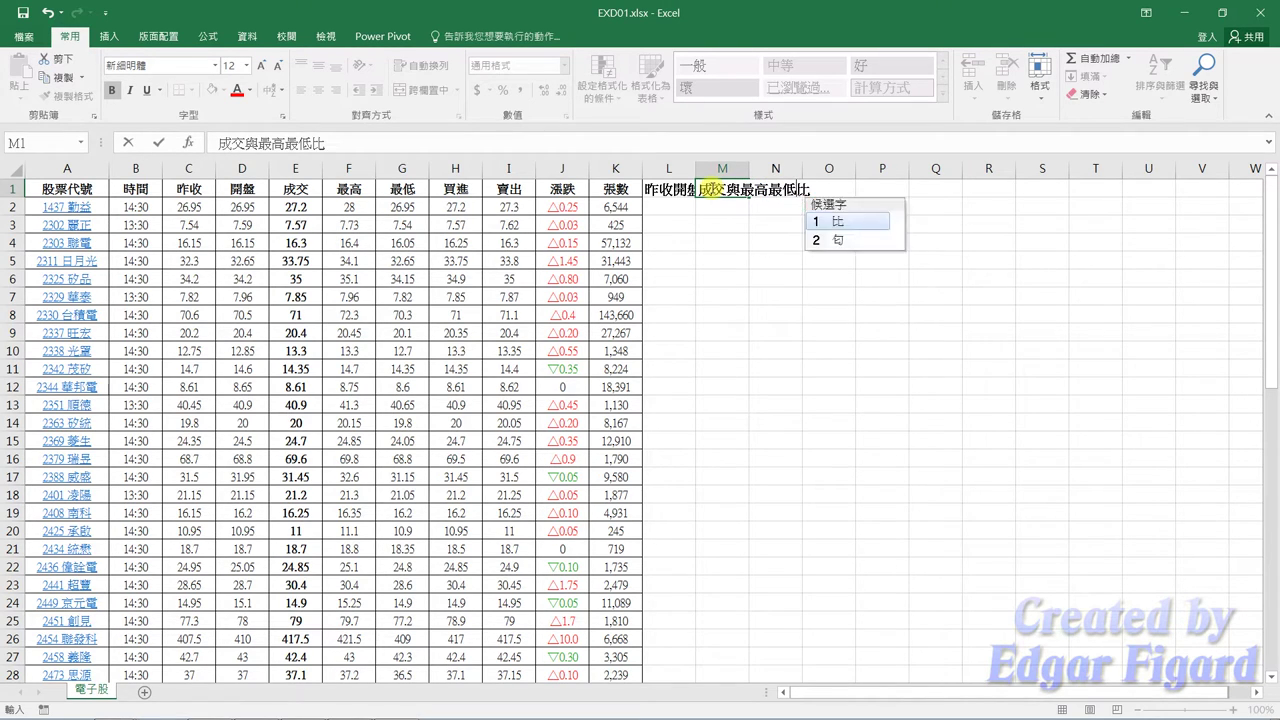
{"action": "type", "text": "較"}
{"action": "key", "text": "Return"}
{"action": "key", "text": "Return"}
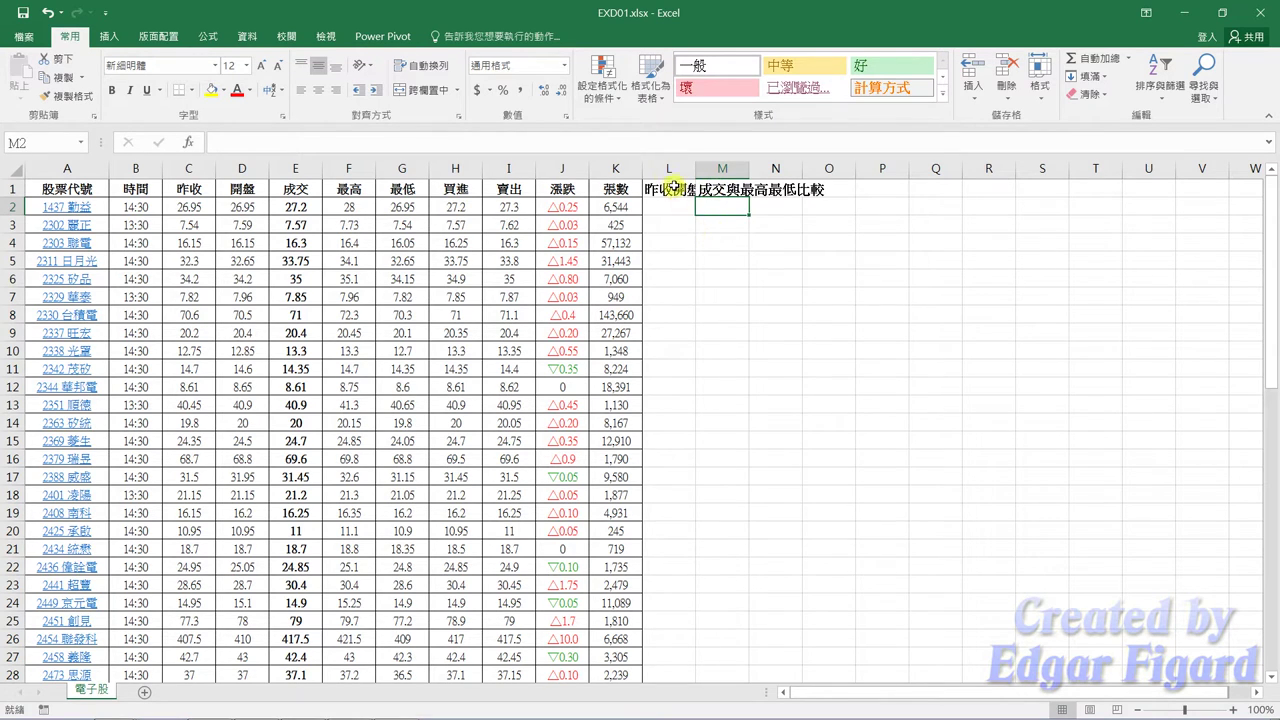
{"action": "left_click_drag", "start_coordinate": [669, 168], "coordinate": [712, 168]}
Set the width of columns L and M to 15
{"action": "right_click", "coordinate": [708, 162]}
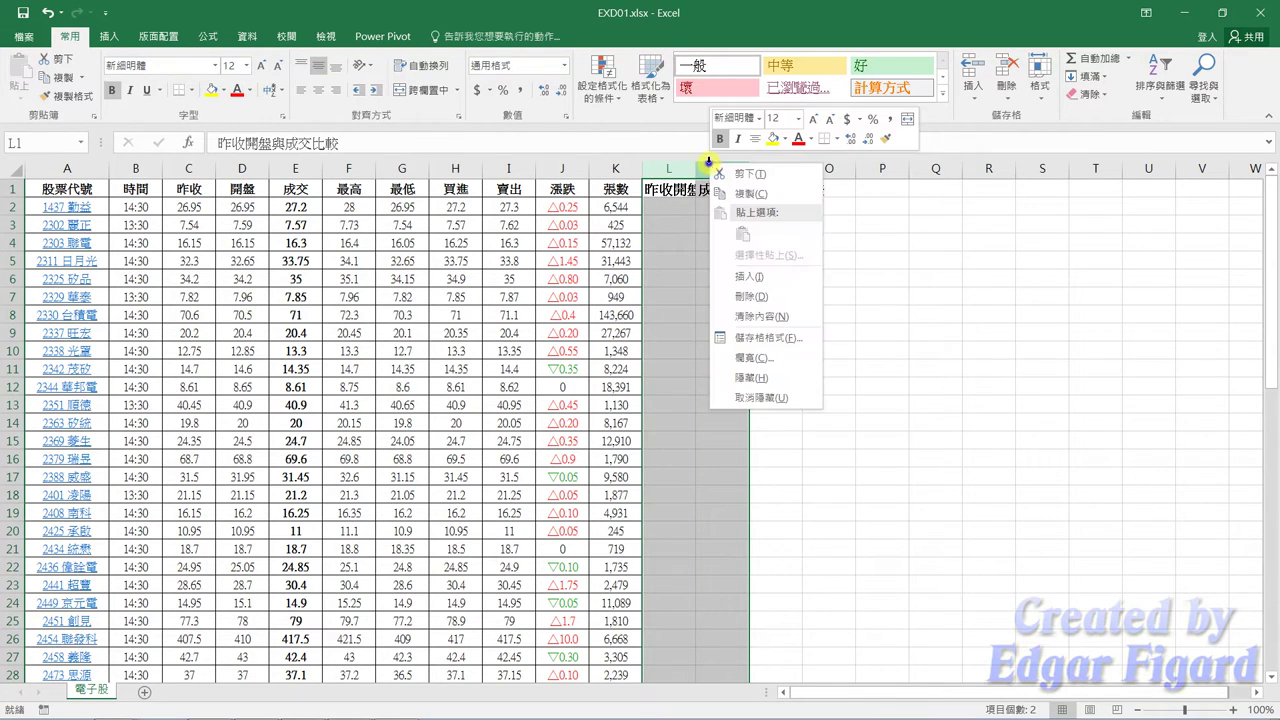
{"action": "left_click", "coordinate": [758, 357]}
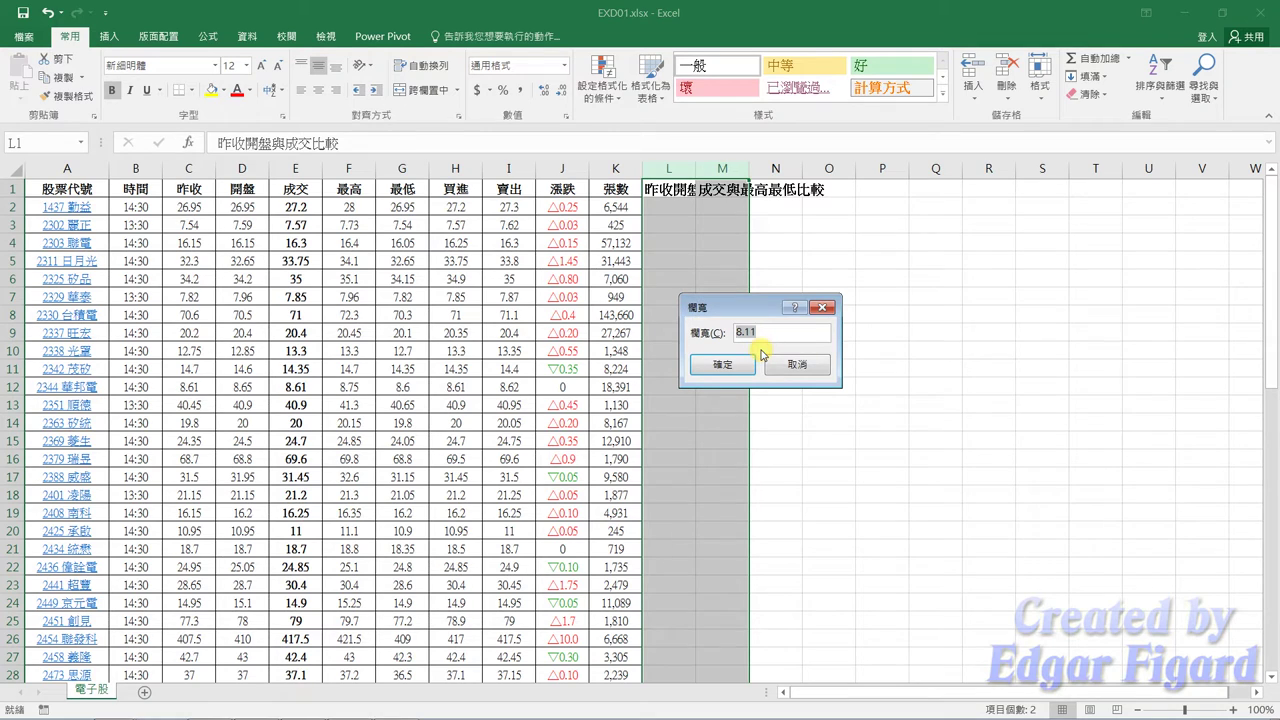
{"action": "key", "text": "Return"}
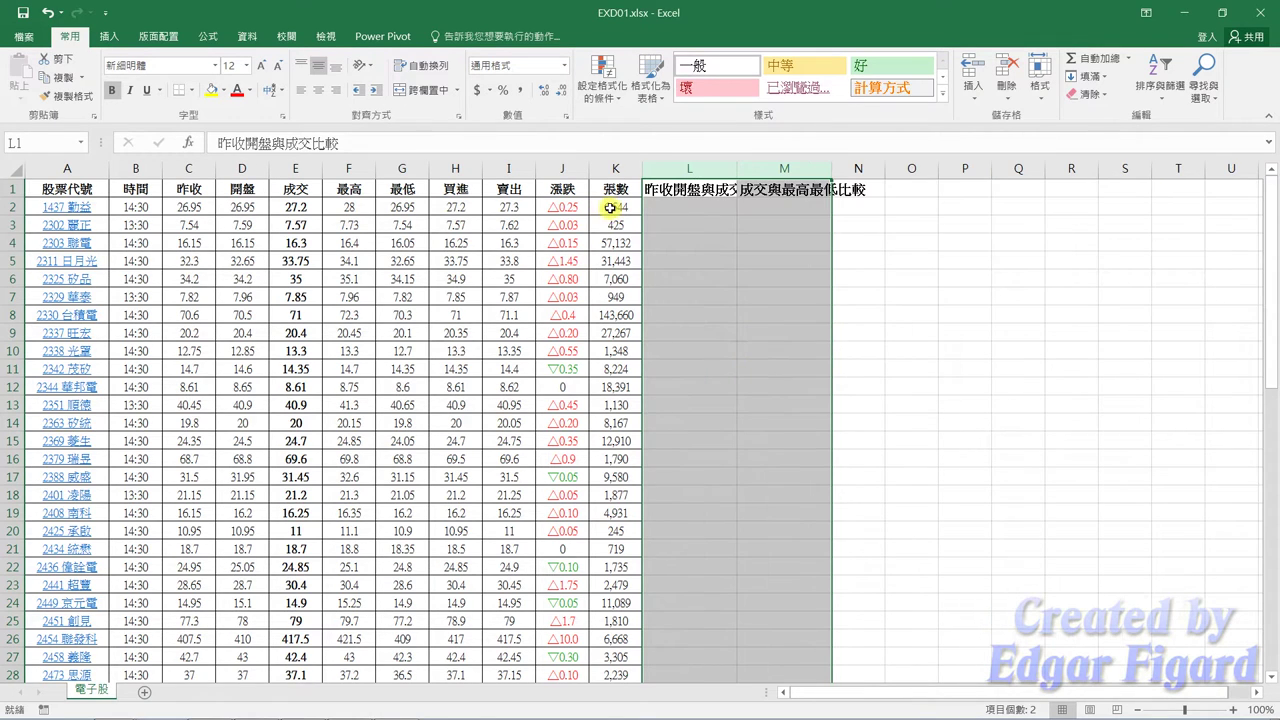
Turn on Wrap text for the L1 and M1 header cells
{"action": "left_click_drag", "start_coordinate": [679, 189], "coordinate": [789, 198]}
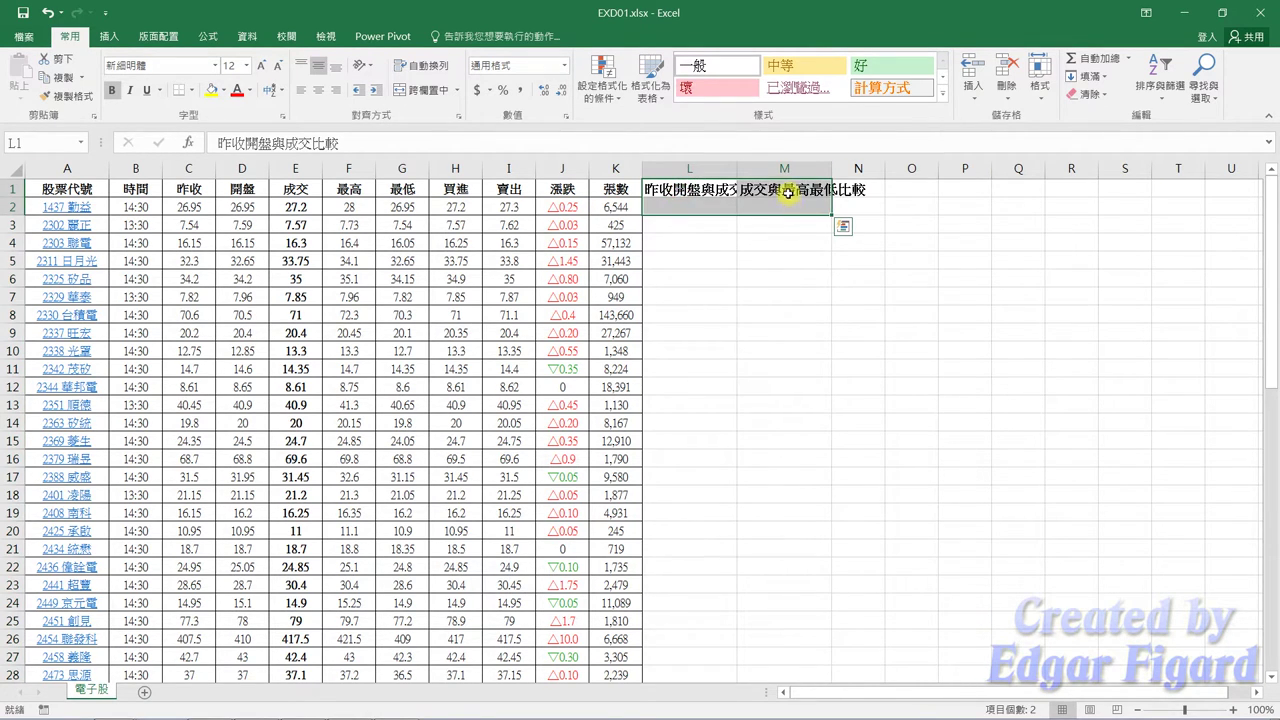
{"action": "left_click", "coordinate": [788, 194]}
{"action": "right_click", "coordinate": [740, 190]}
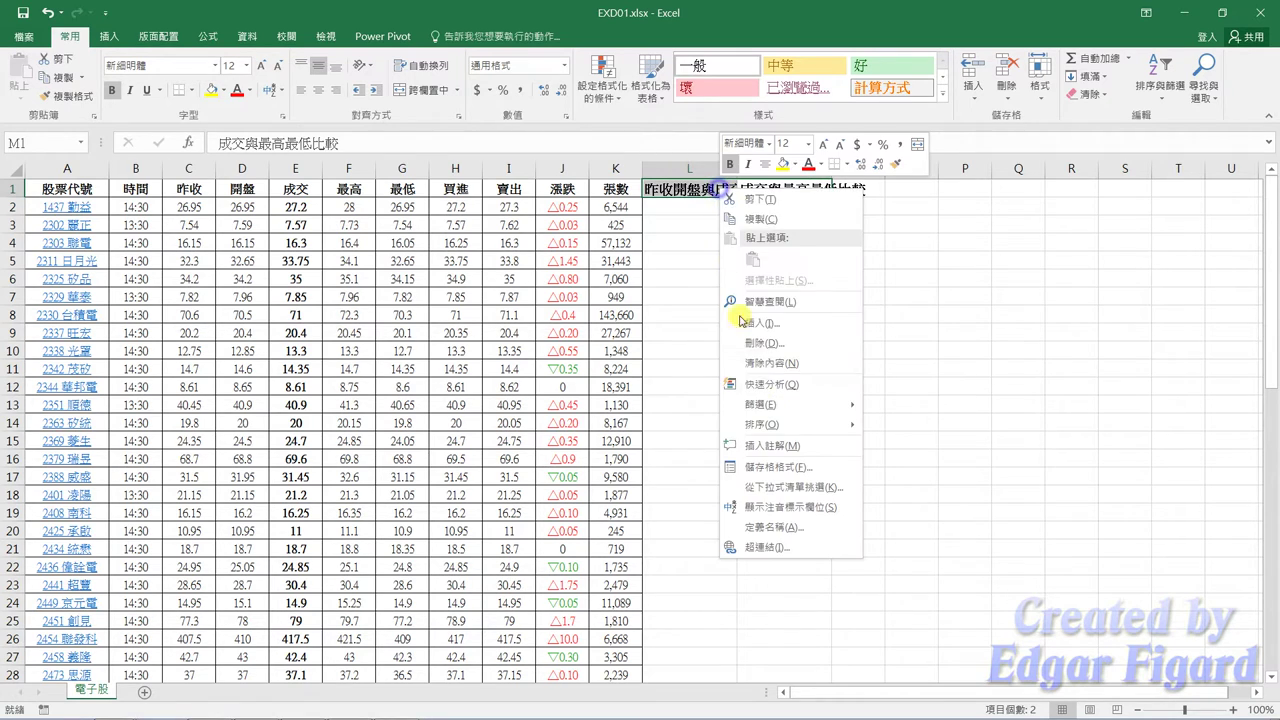
{"action": "left_click", "coordinate": [784, 467]}
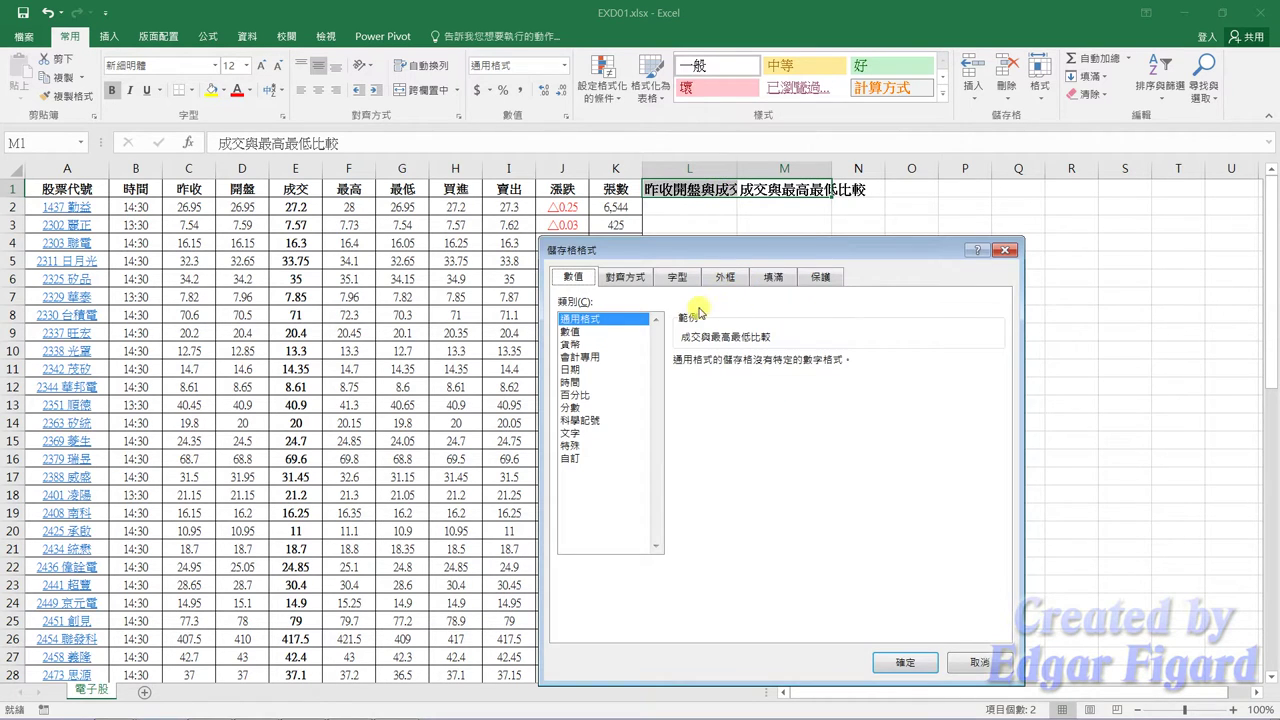
{"action": "left_click", "coordinate": [627, 277]}
{"action": "left_click", "coordinate": [571, 445]}
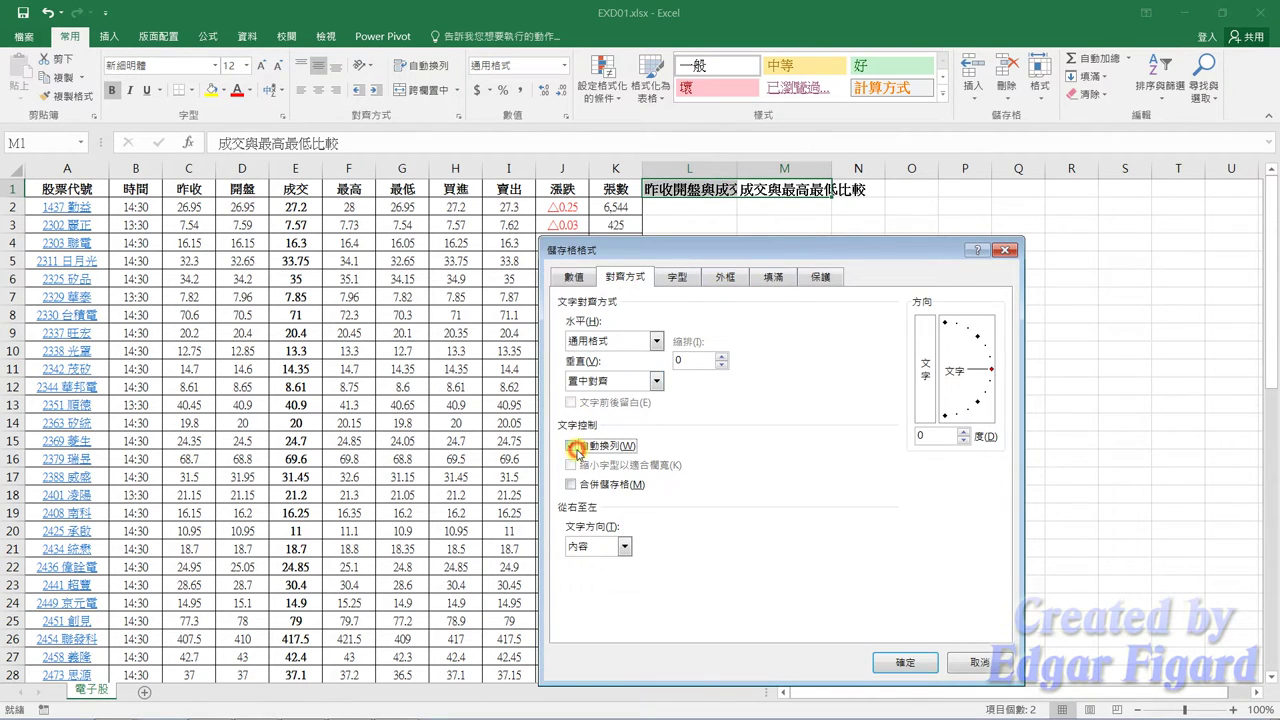
{"action": "left_click", "coordinate": [883, 666]}
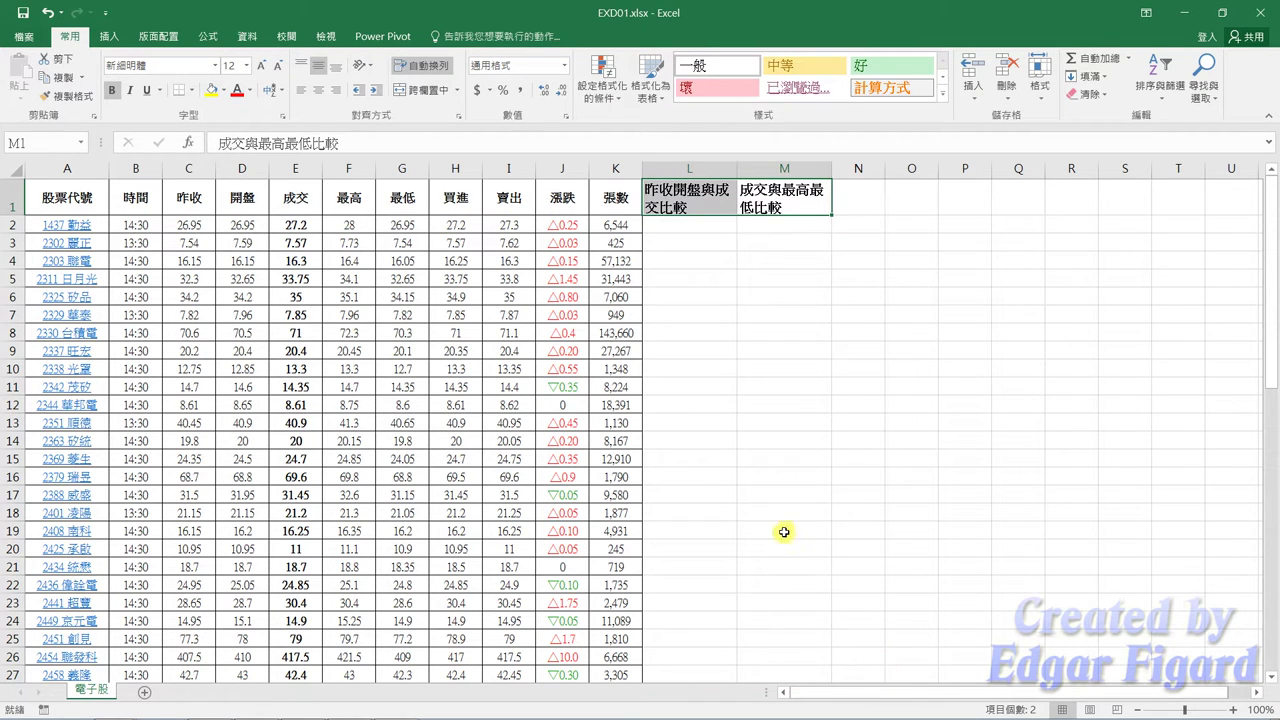
{"action": "left_click", "coordinate": [435, 280]}
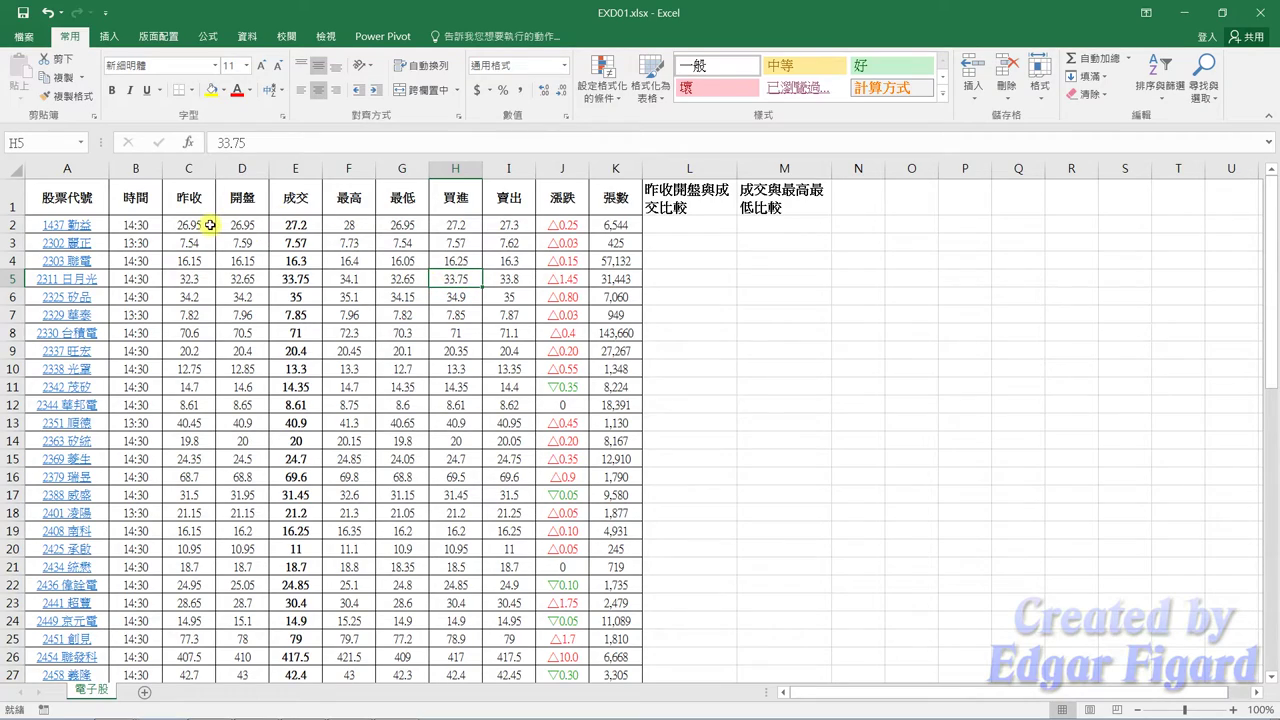
Create line sparklines from data C2:E65 with location range L2:L65
{"action": "mouse_move", "coordinate": [210, 225]}
{"action": "left_mouse_down"}
{"action": "mouse_move", "coordinate": [281, 697]}
{"action": "mouse_move", "coordinate": [303, 704]}
{"action": "left_mouse_up"}
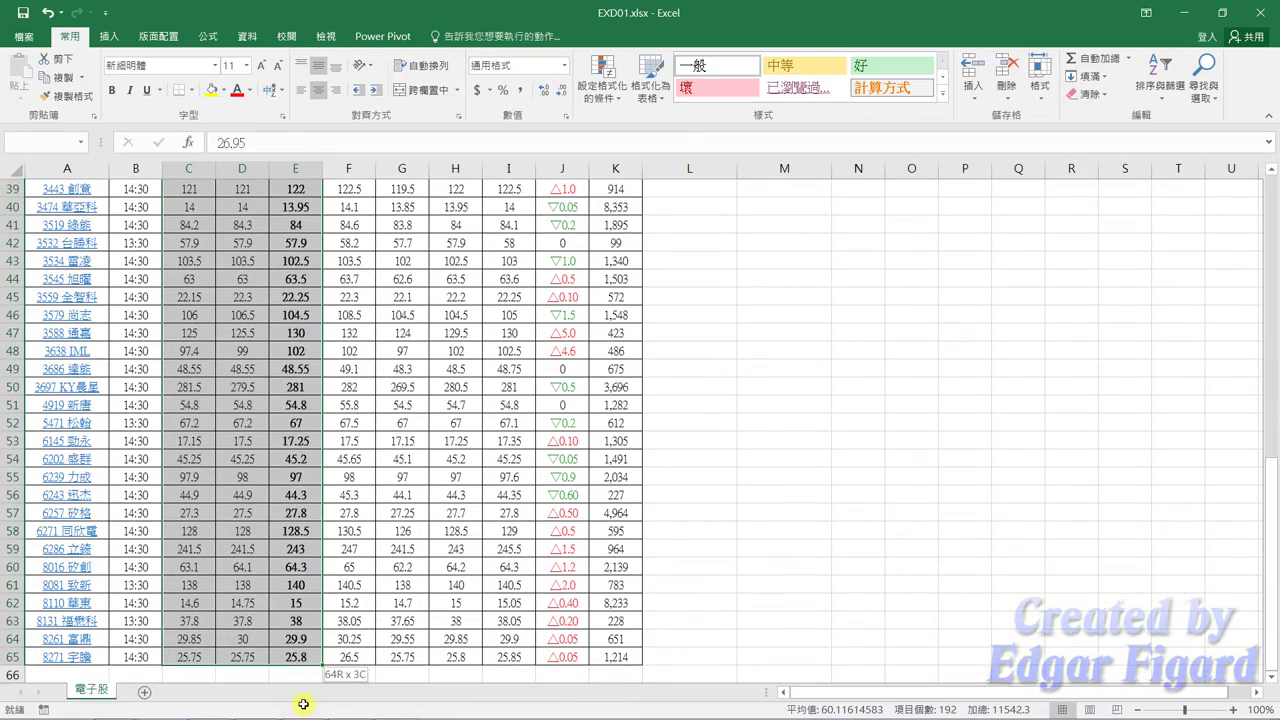
{"action": "scroll", "coordinate": [285, 330], "scroll_direction": "up", "scroll_amount": 13}
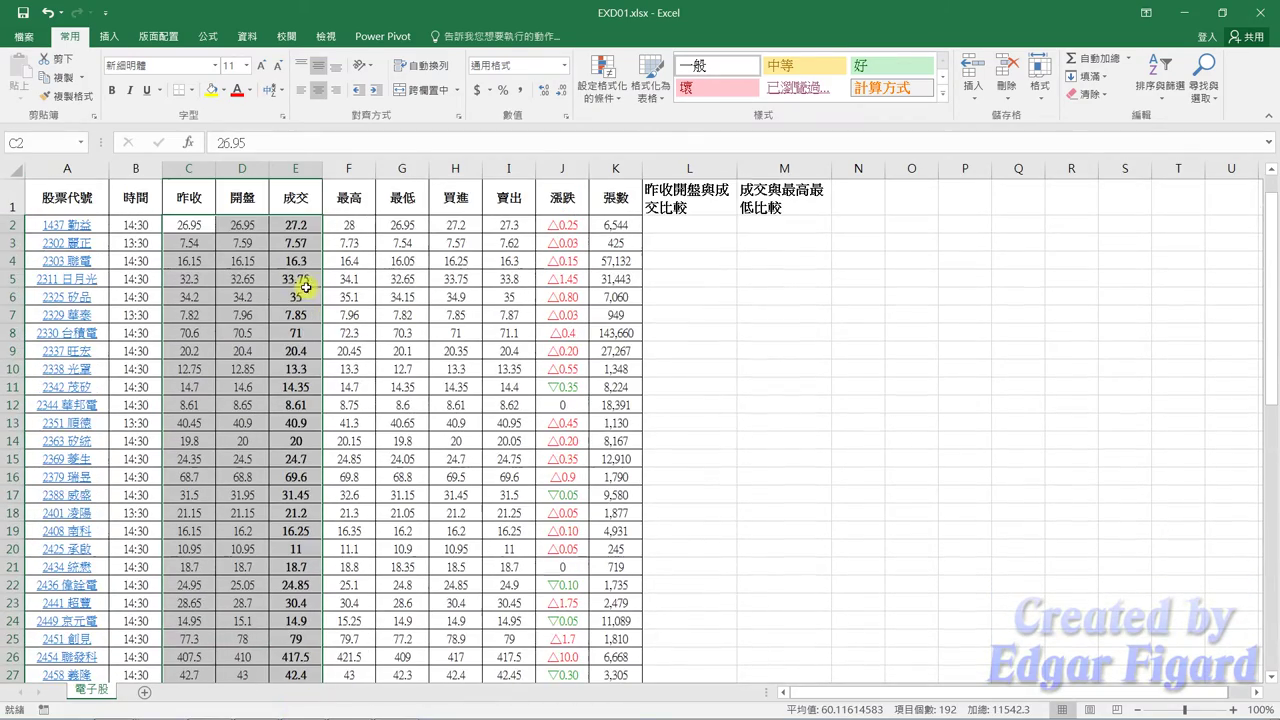
{"action": "left_click", "coordinate": [110, 36]}
{"action": "left_click", "coordinate": [672, 90]}
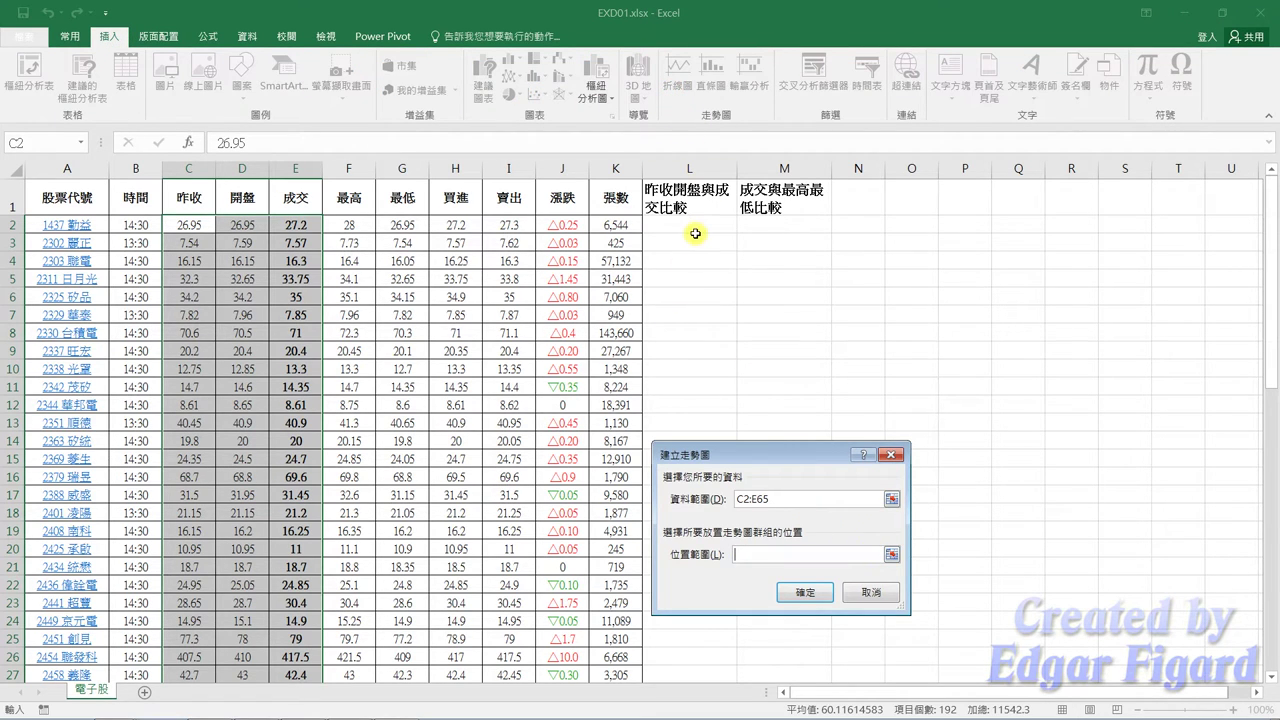
{"action": "left_click_drag", "start_coordinate": [695, 228], "coordinate": [673, 716]}
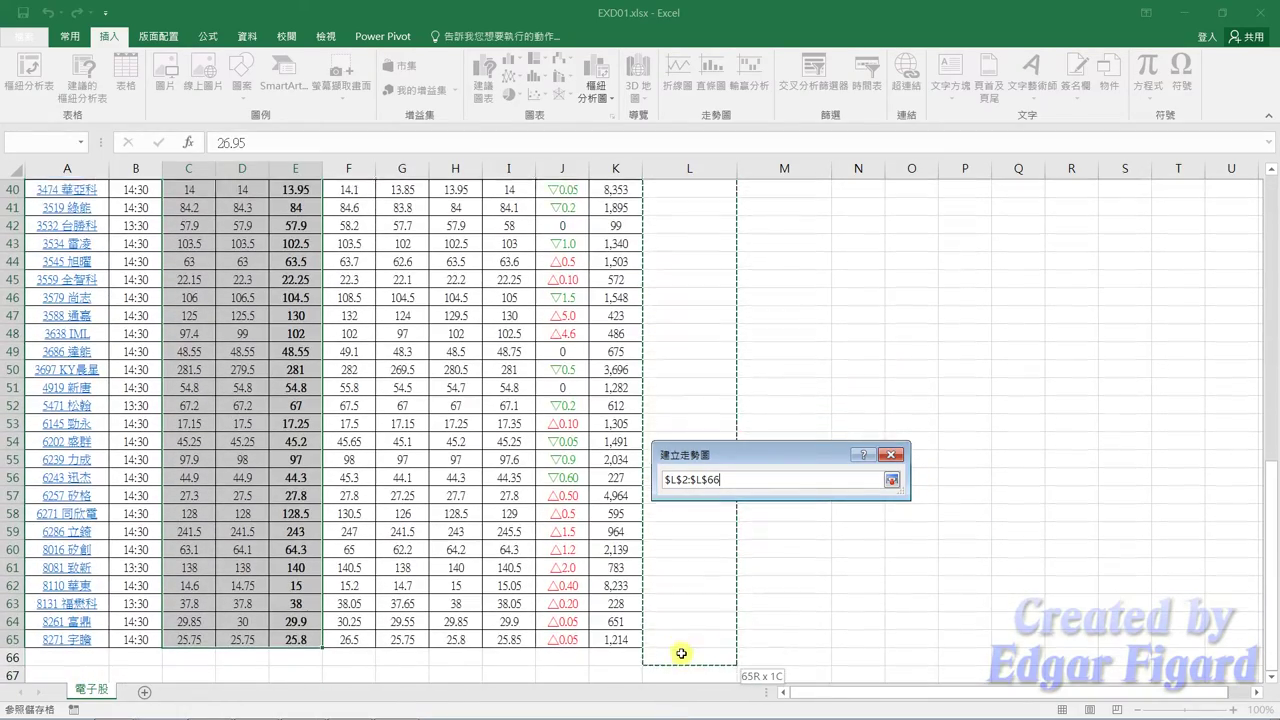
{"action": "left_click_drag", "start_coordinate": [673, 716], "coordinate": [681, 641]}
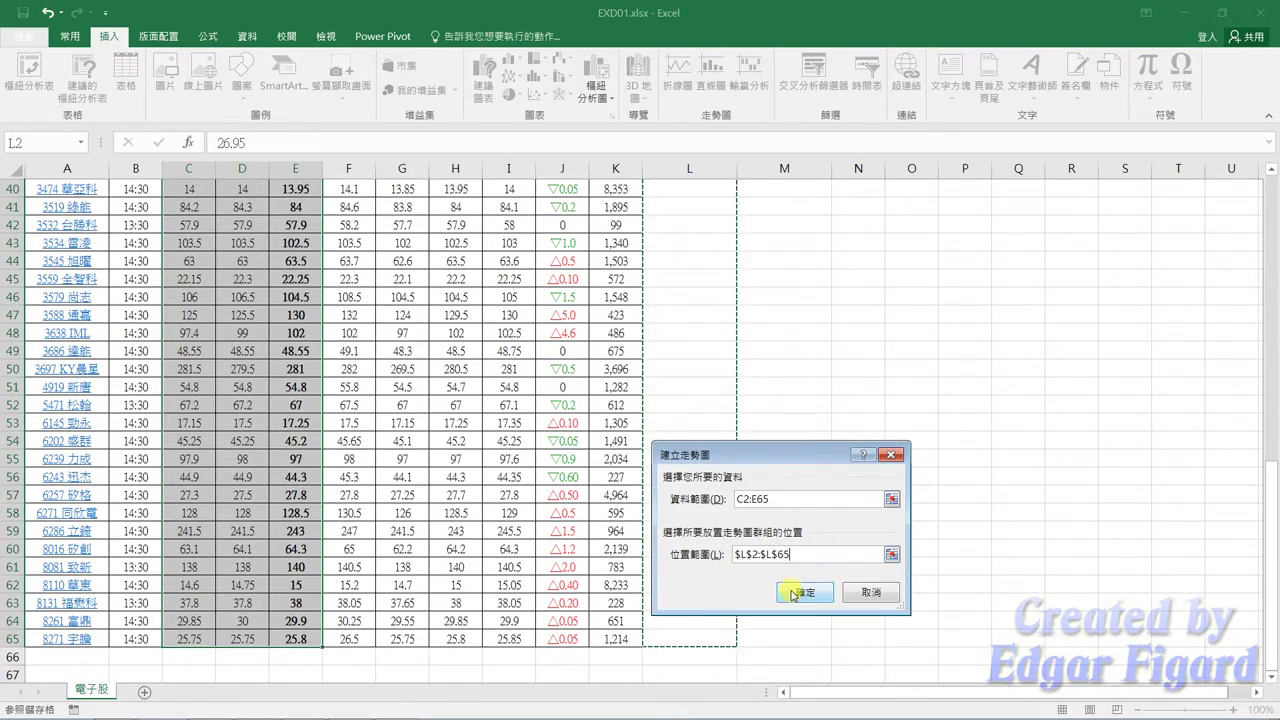
{"action": "left_click", "coordinate": [793, 595]}
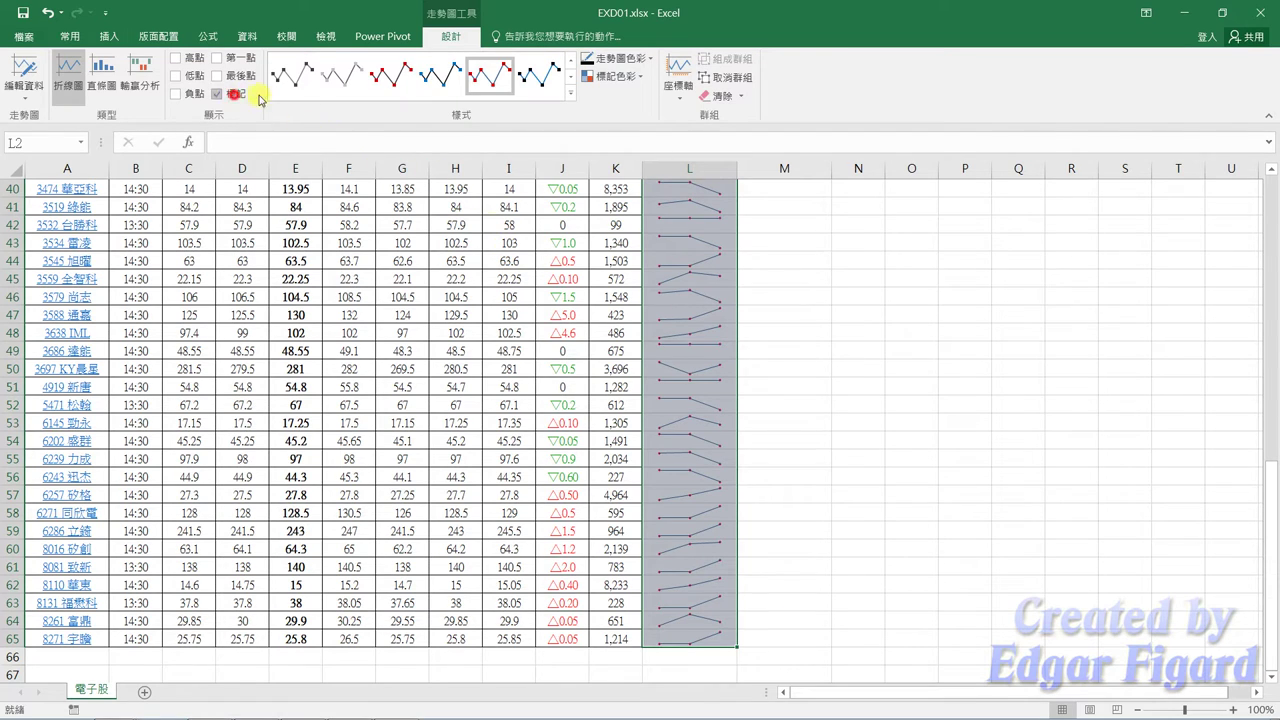
Apply the magenta preset style to the column L line sparklines
{"action": "left_click", "coordinate": [570, 93]}
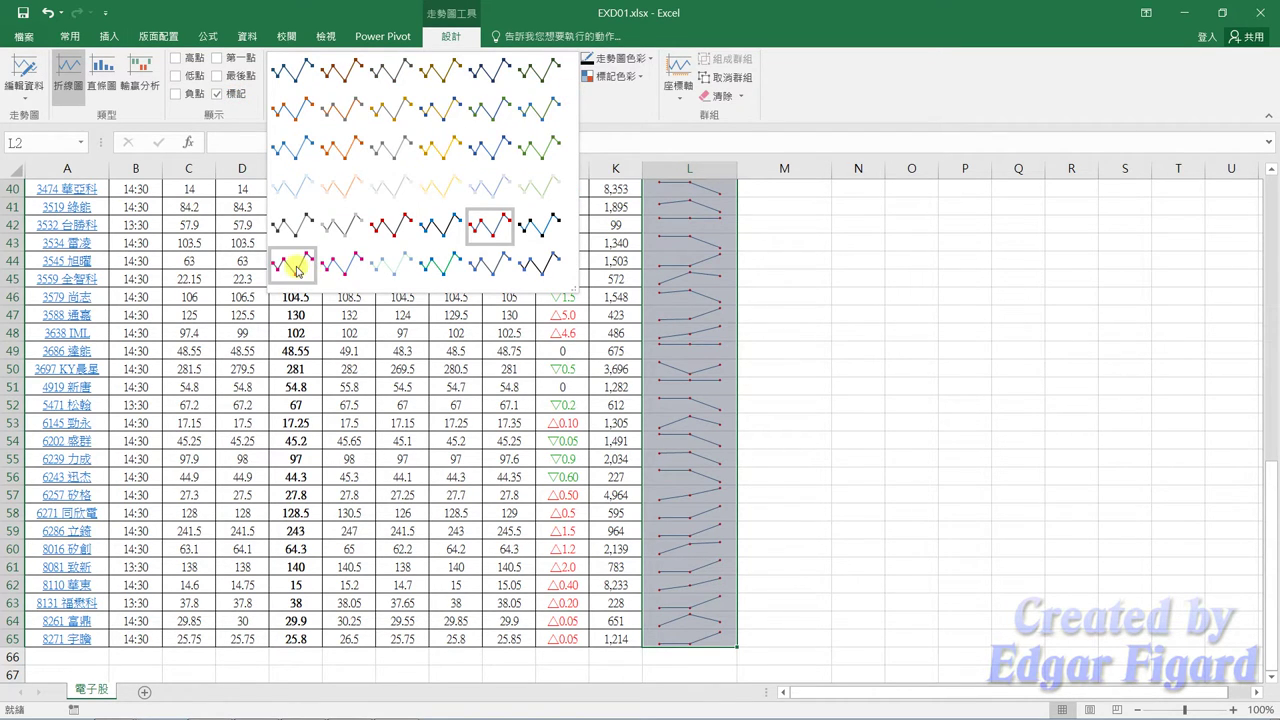
{"action": "left_click", "coordinate": [296, 268]}
{"action": "scroll", "coordinate": [427, 295], "scroll_direction": "up", "scroll_amount": 5}
{"action": "scroll", "coordinate": [427, 300], "scroll_direction": "up", "scroll_amount": 5}
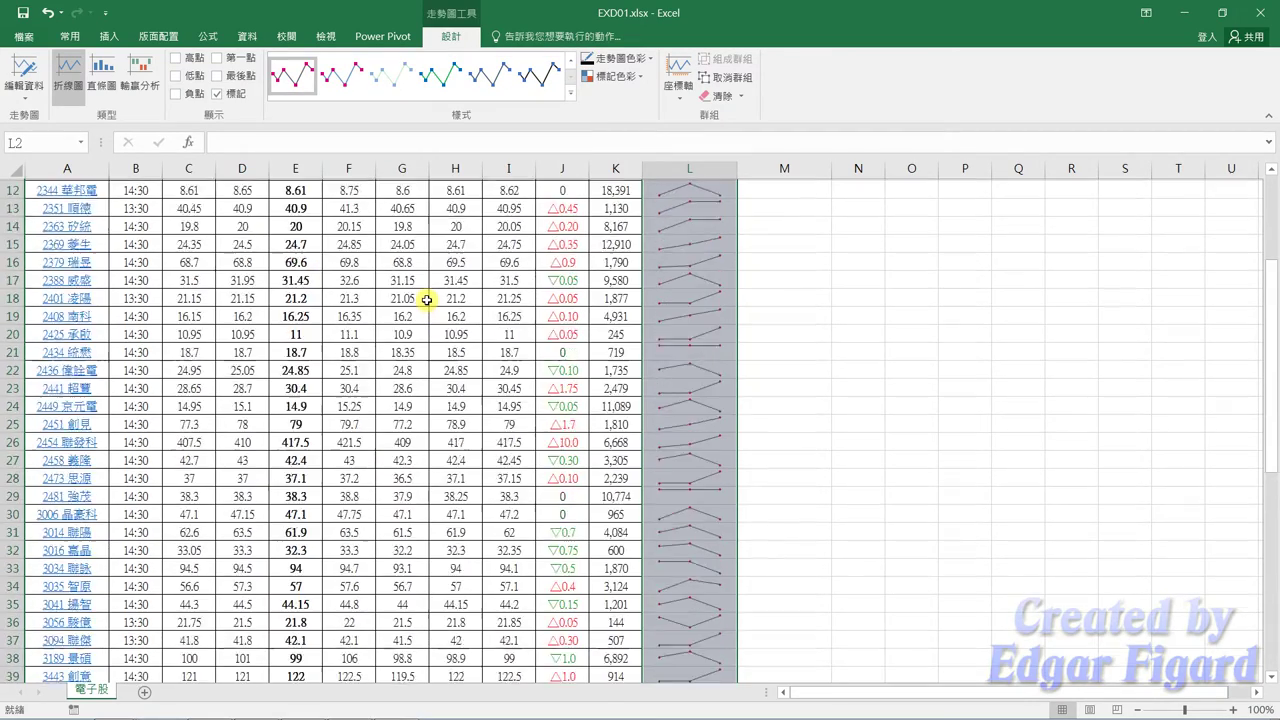
{"action": "scroll", "coordinate": [427, 300], "scroll_direction": "up", "scroll_amount": 4}
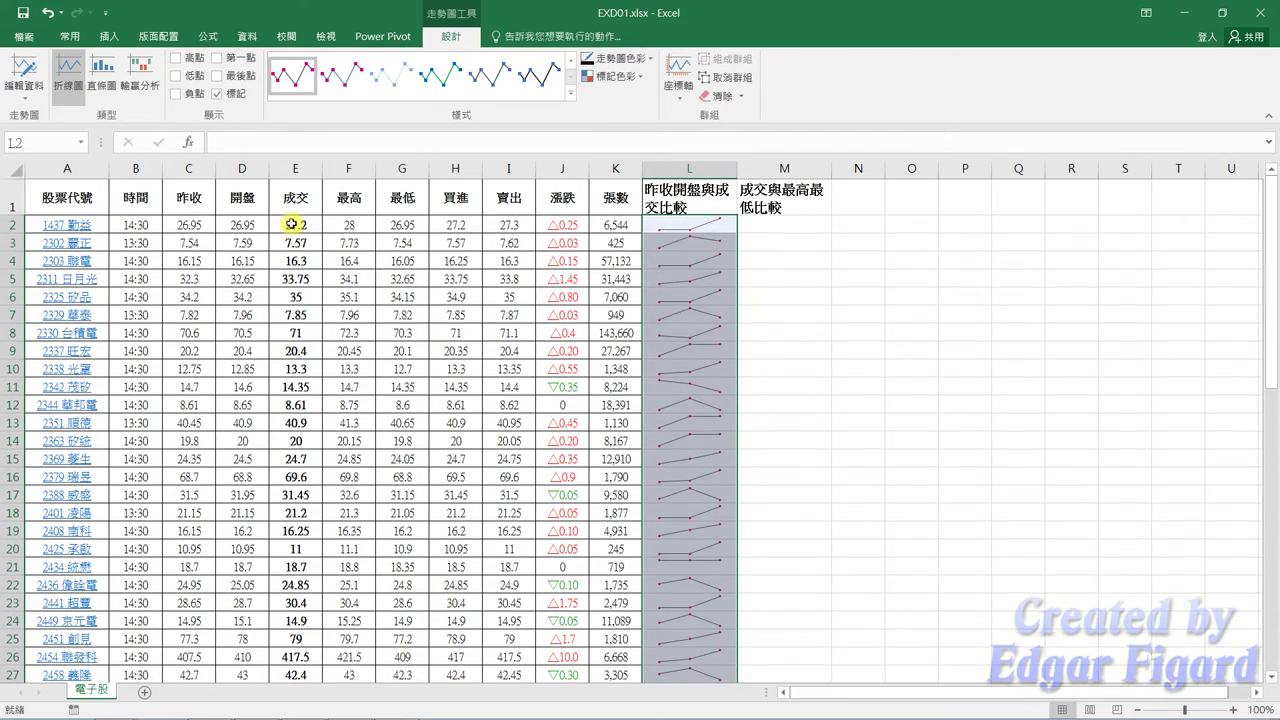
{"action": "left_click_drag", "start_coordinate": [291, 224], "coordinate": [402, 224]}
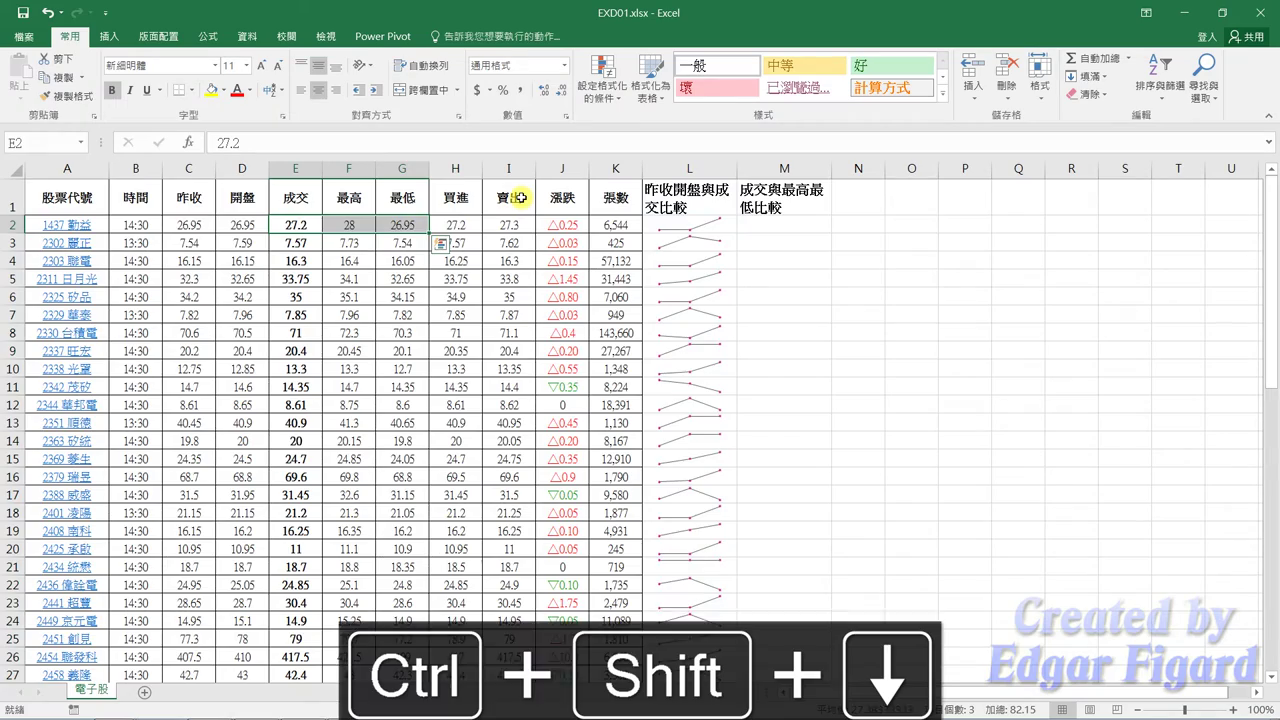
Create column sparklines from E2:G65 with location range M2:M65
{"action": "key", "text": "ctrl+shift+Down"}
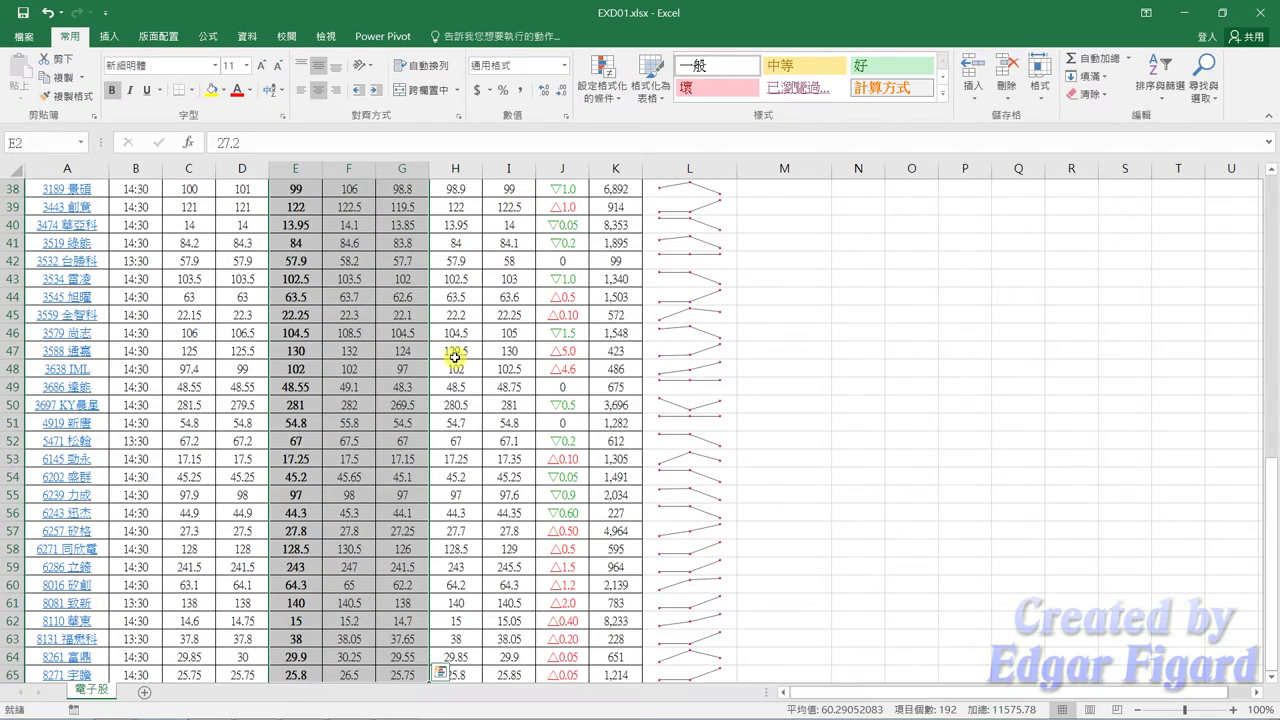
{"action": "scroll", "coordinate": [451, 363], "scroll_direction": "down", "scroll_amount": 1}
{"action": "scroll", "coordinate": [428, 317], "scroll_direction": "up", "scroll_amount": 2}
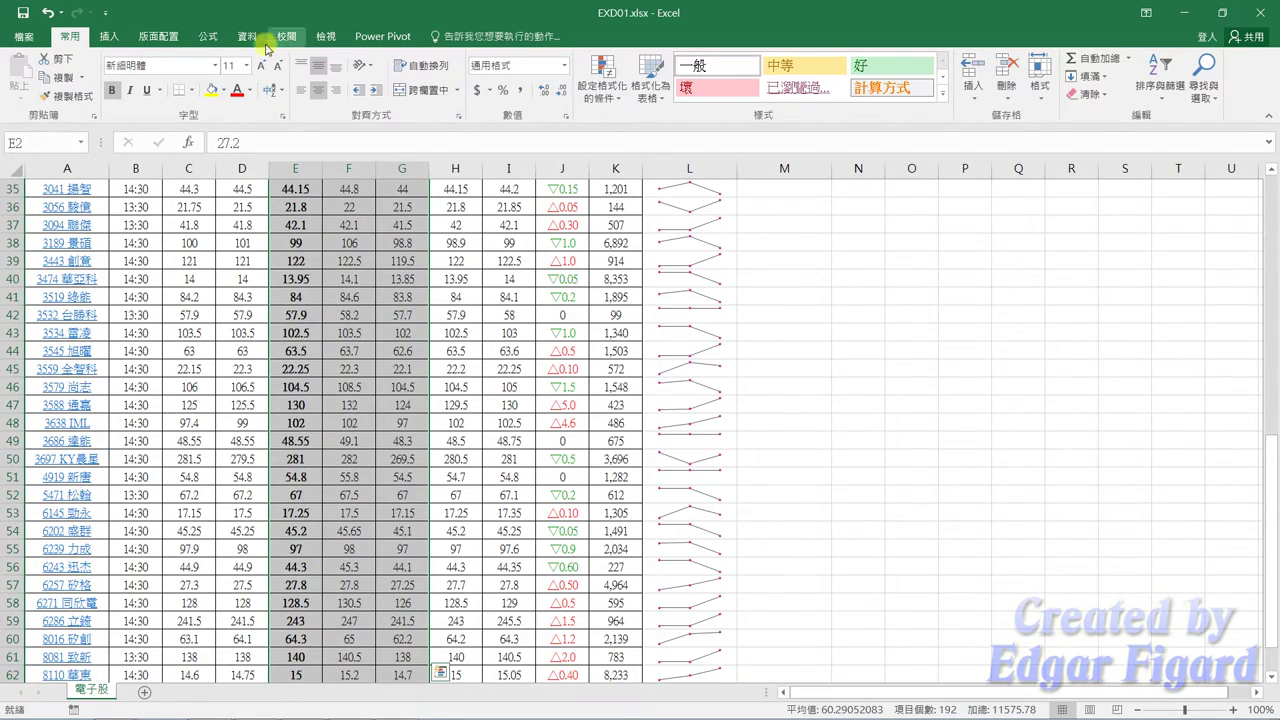
{"action": "left_click", "coordinate": [109, 36]}
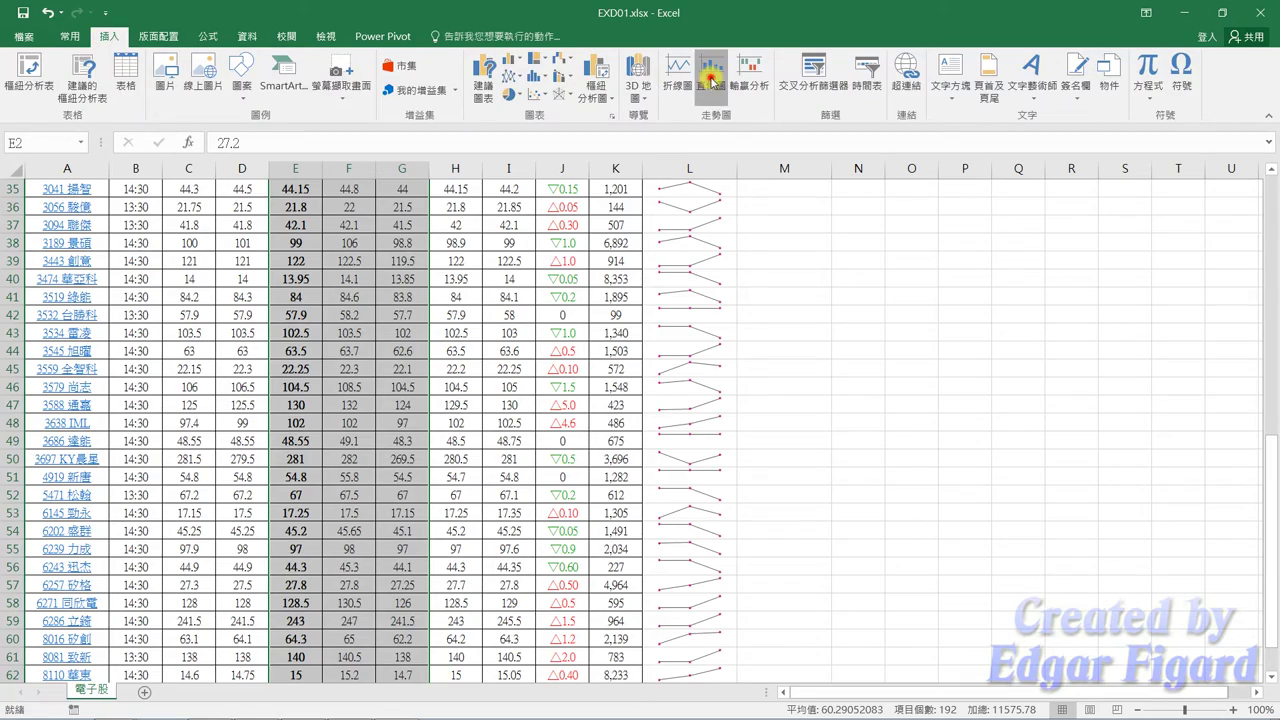
{"action": "left_click", "coordinate": [679, 80]}
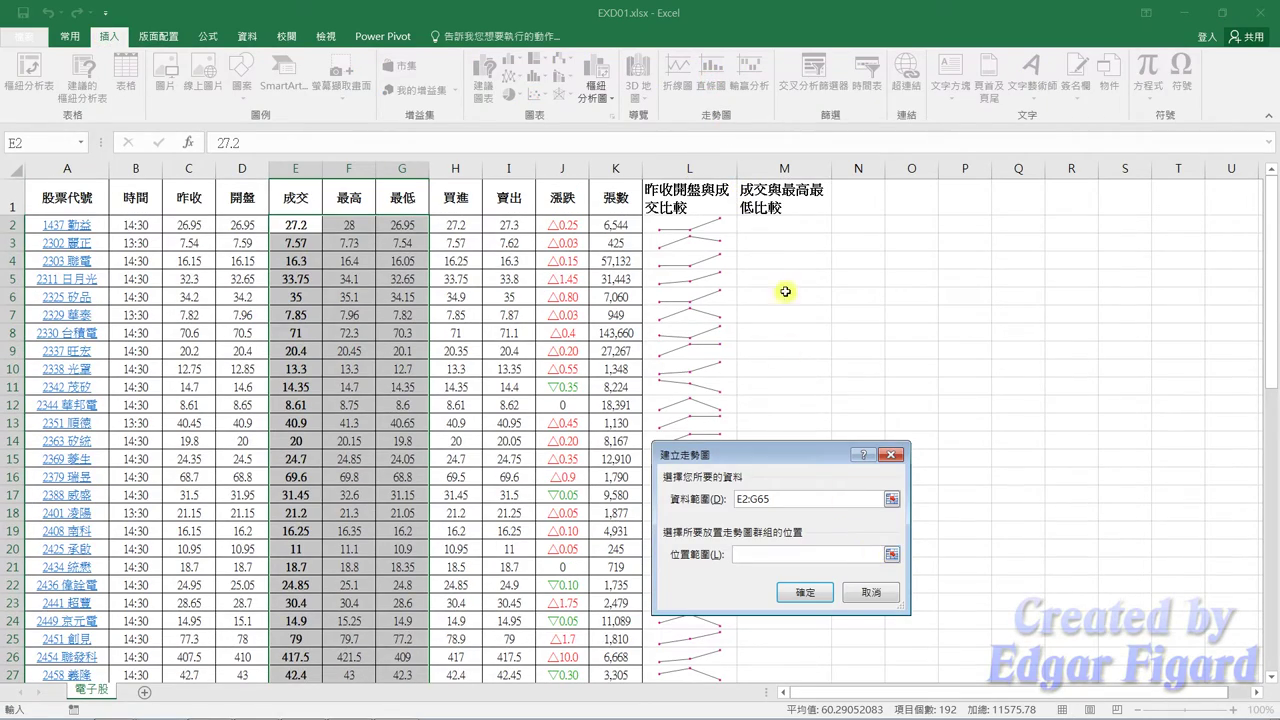
{"action": "left_click_drag", "start_coordinate": [790, 225], "coordinate": [783, 717]}
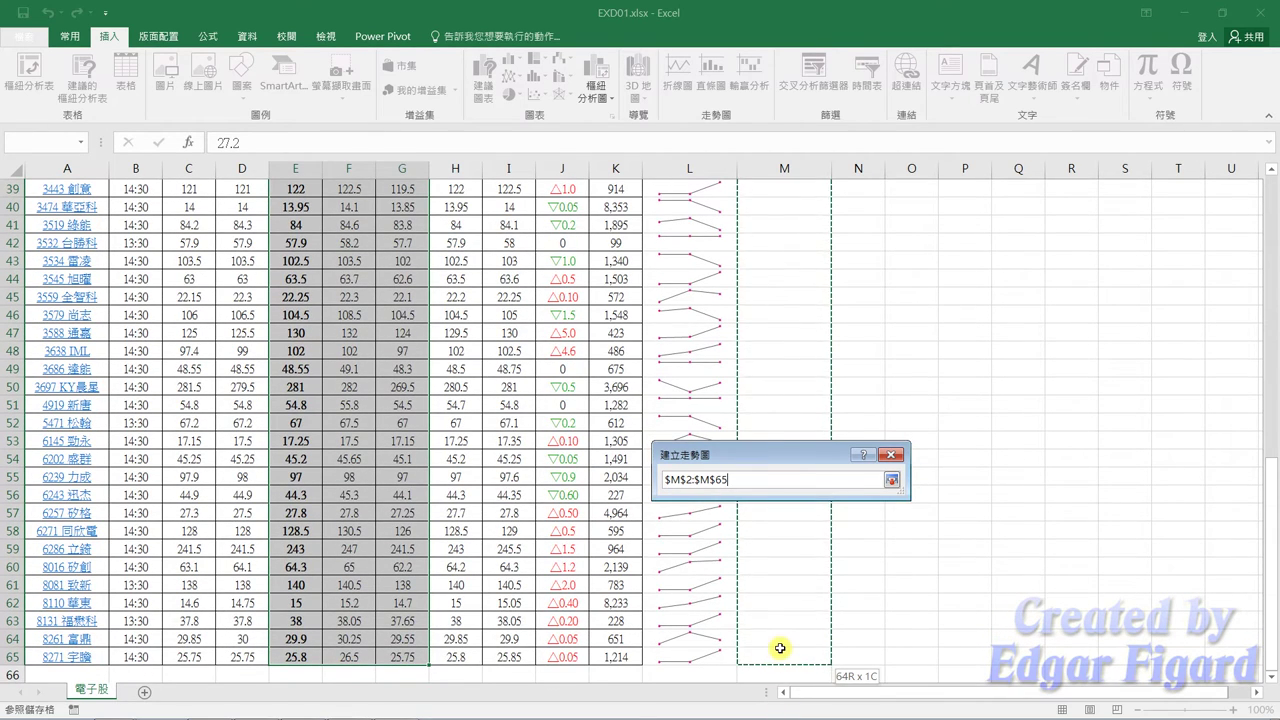
{"action": "left_click_drag", "start_coordinate": [783, 717], "coordinate": [780, 657]}
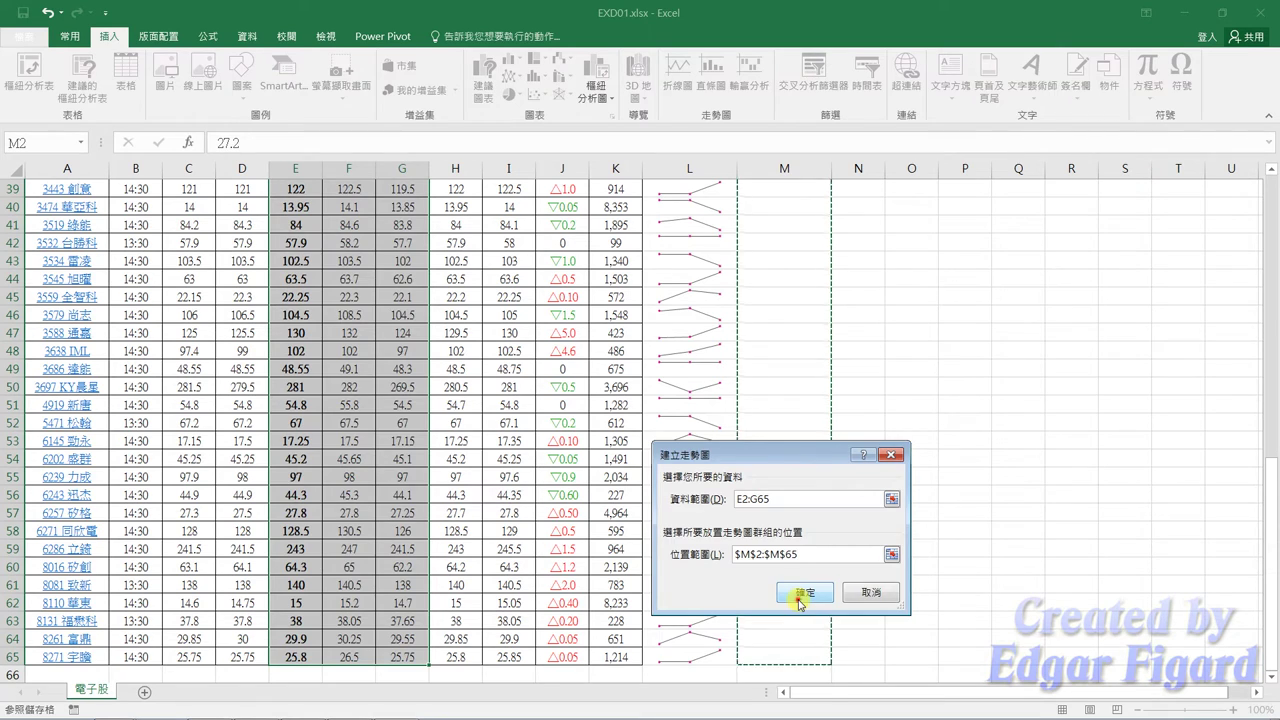
{"action": "left_click", "coordinate": [798, 598]}
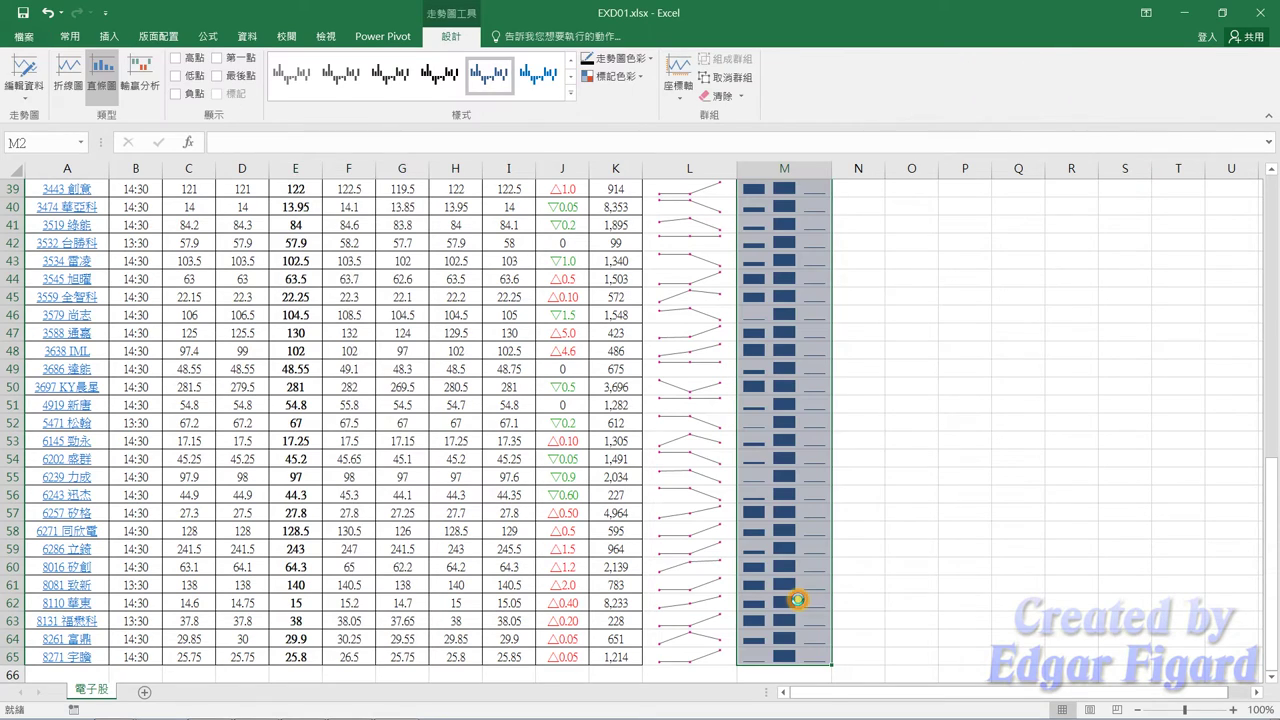
Mark the first point and give the column sparklines a blue-and-dark-grey style
{"action": "left_click", "coordinate": [231, 59]}
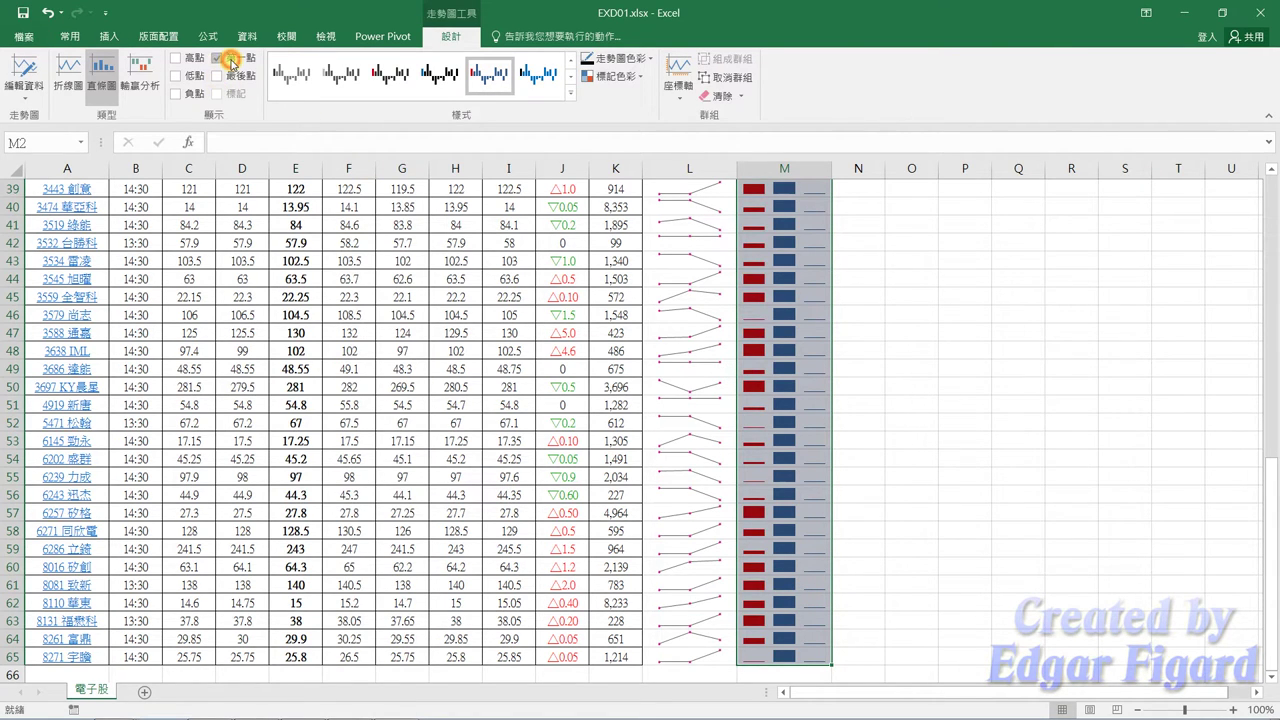
{"action": "left_click", "coordinate": [570, 92]}
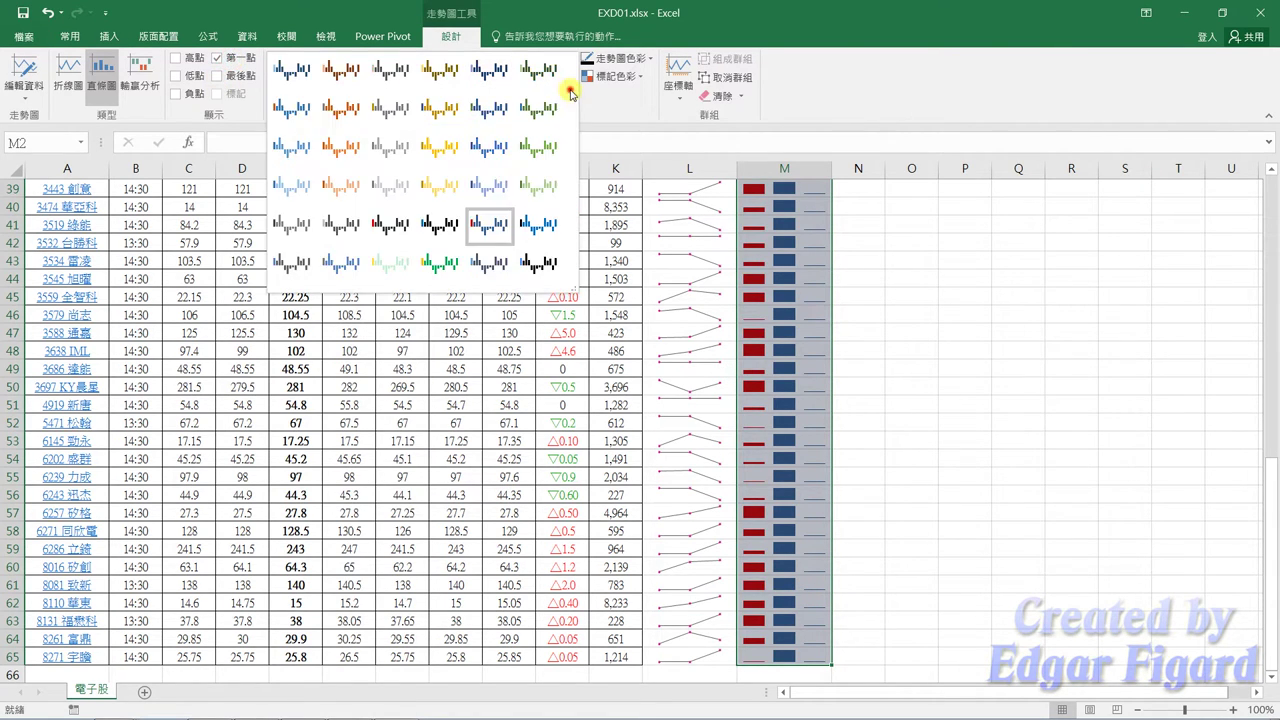
{"action": "left_click", "coordinate": [293, 268]}
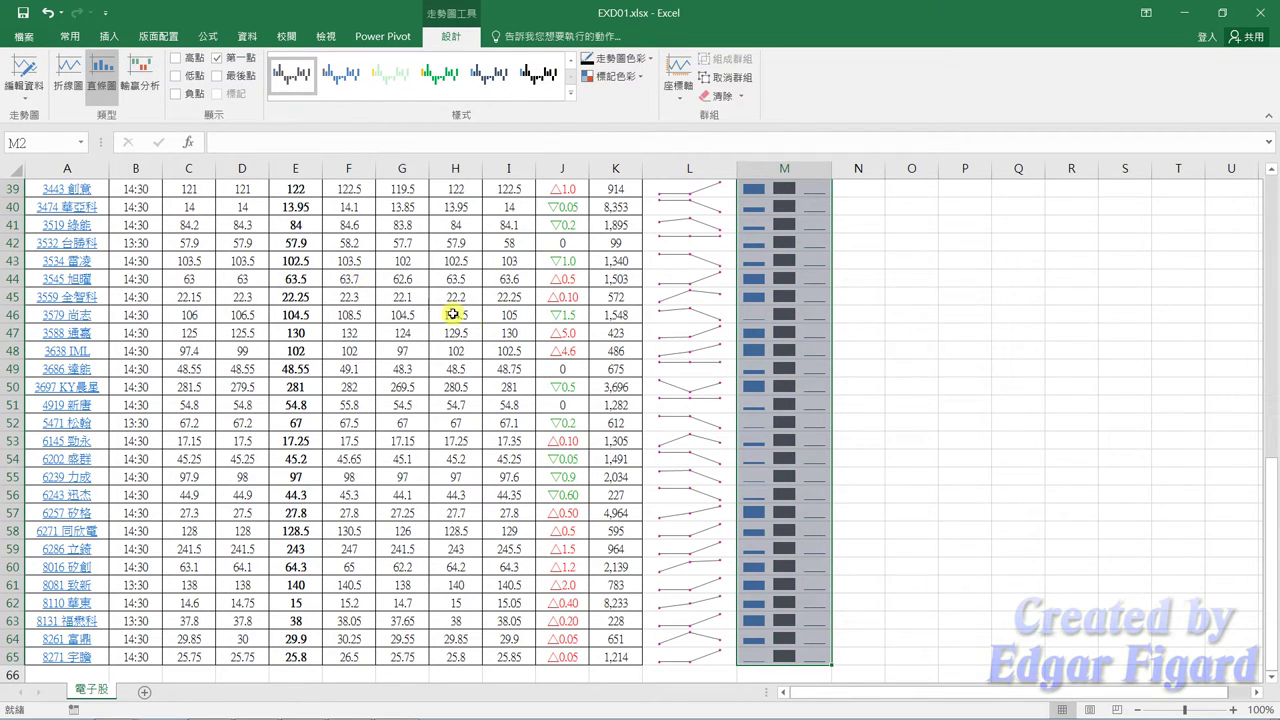
{"action": "left_click", "coordinate": [501, 345]}
{"action": "scroll", "coordinate": [505, 345], "scroll_direction": "up", "scroll_amount": 5}
{"action": "scroll", "coordinate": [631, 349], "scroll_direction": "up", "scroll_amount": 8}
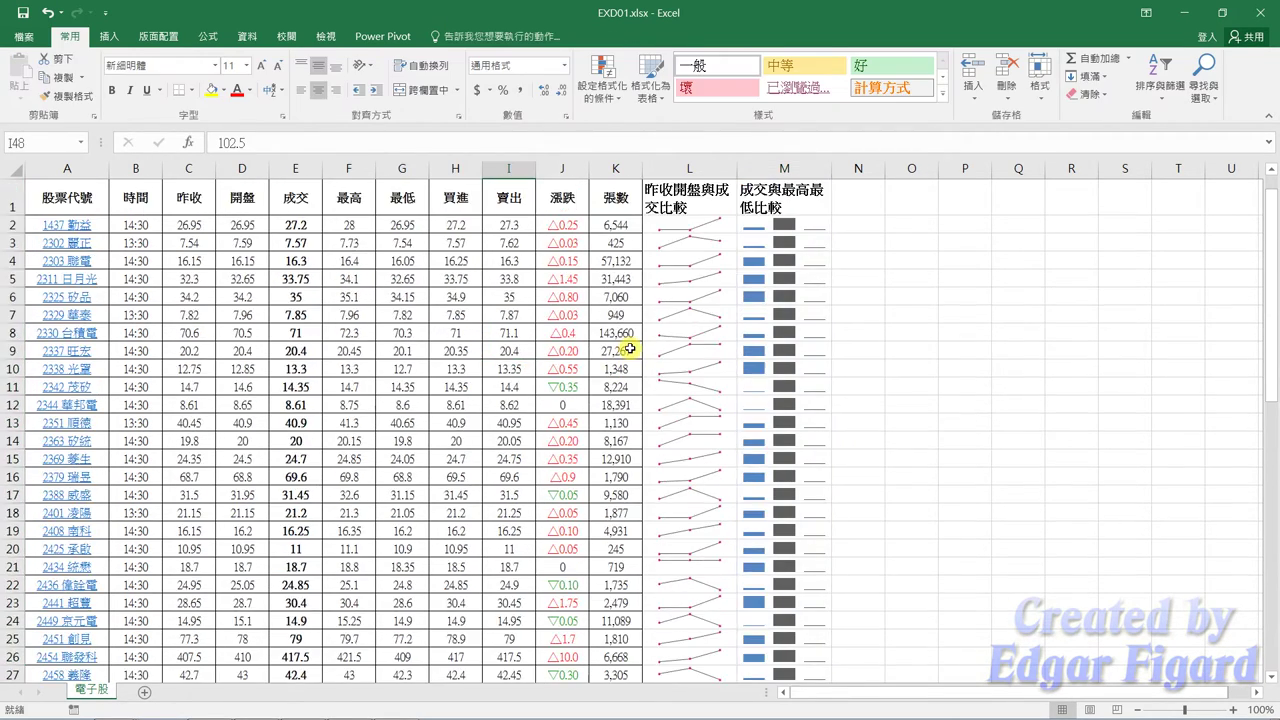
Apply orange gradient-fill data bars to the 張數 values K2:K65
{"action": "left_click", "coordinate": [612, 228]}
{"action": "key", "text": "ctrl+shift+Down"}
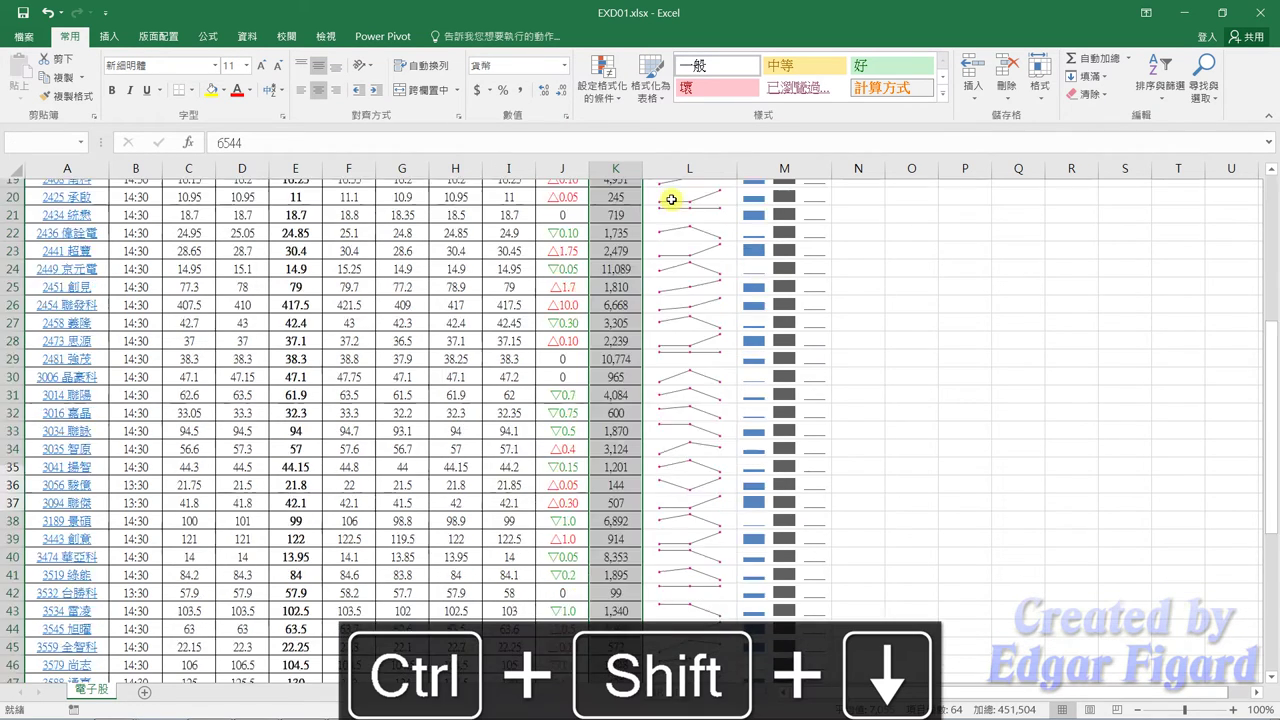
{"action": "left_click", "coordinate": [602, 78]}
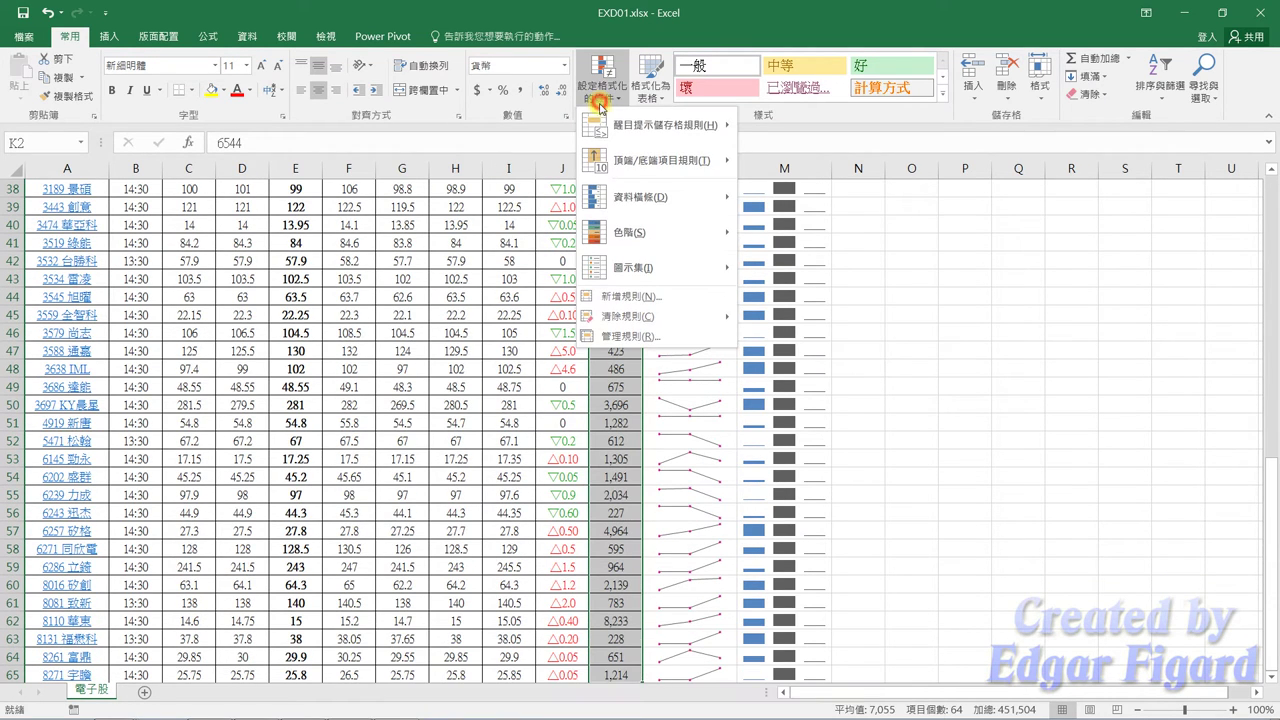
{"action": "mouse_move", "coordinate": [627, 205]}
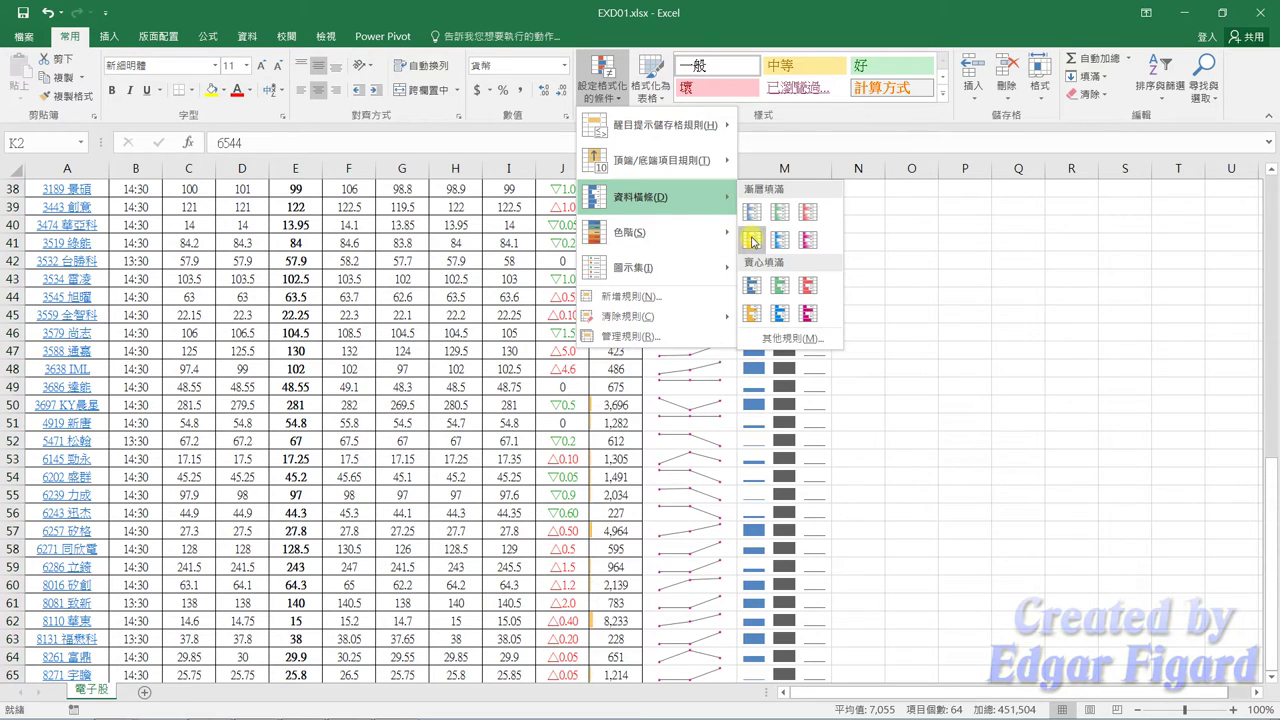
{"action": "left_click", "coordinate": [752, 242]}
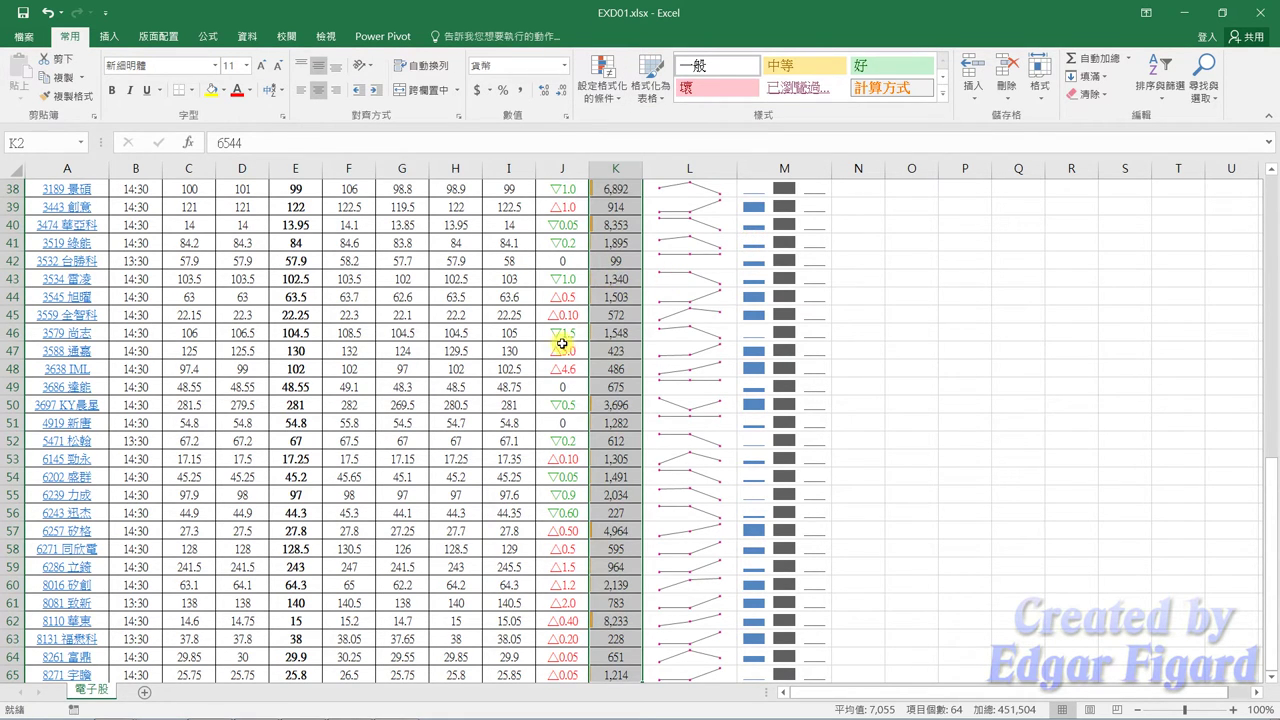
{"action": "scroll", "coordinate": [562, 343], "scroll_direction": "up", "scroll_amount": 3}
{"action": "scroll", "coordinate": [534, 363], "scroll_direction": "up", "scroll_amount": 6}
{"action": "scroll", "coordinate": [503, 363], "scroll_direction": "up", "scroll_amount": 4}
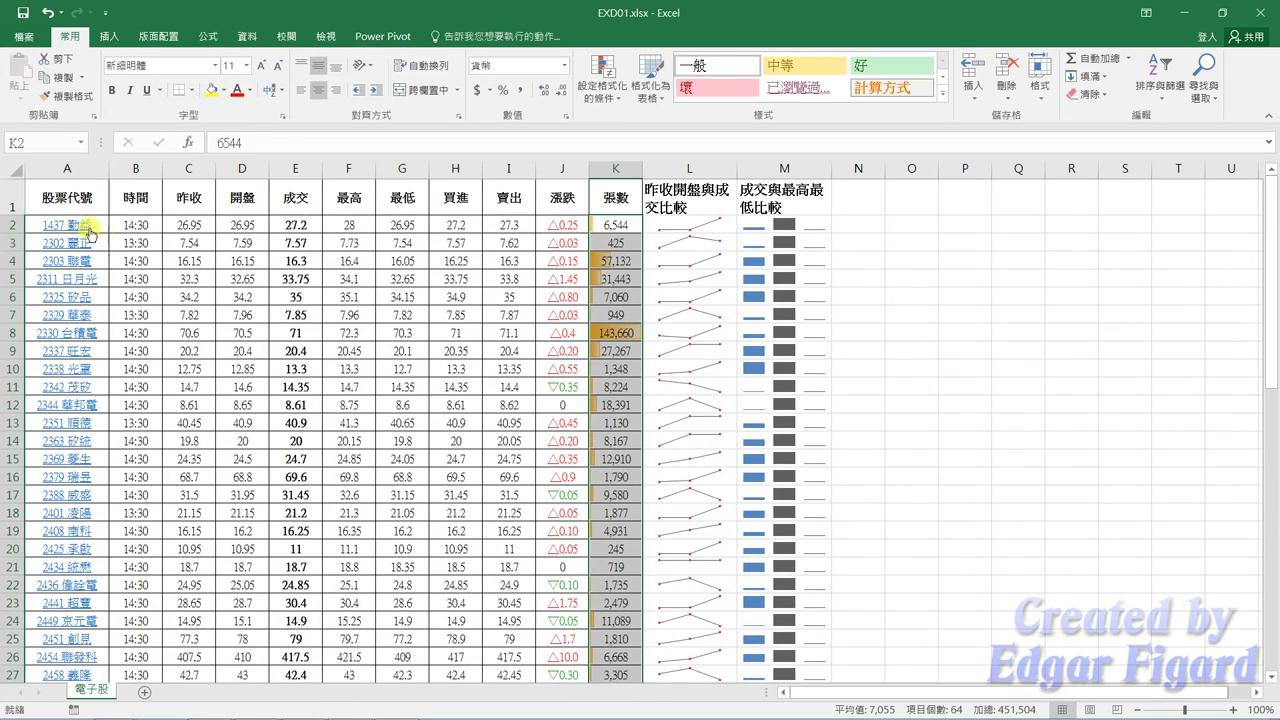
Set the height of row 1 to 35
{"action": "right_click", "coordinate": [13, 204]}
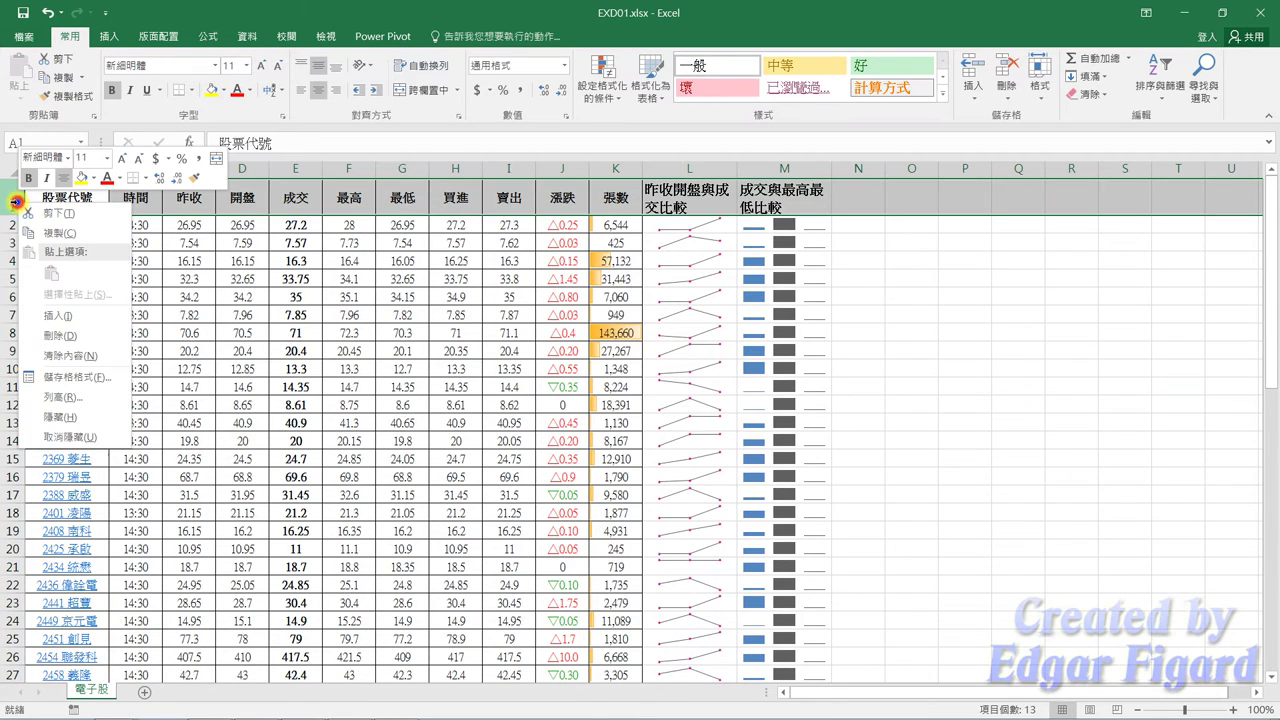
{"action": "left_click", "coordinate": [74, 395]}
{"action": "type", "text": "35"}
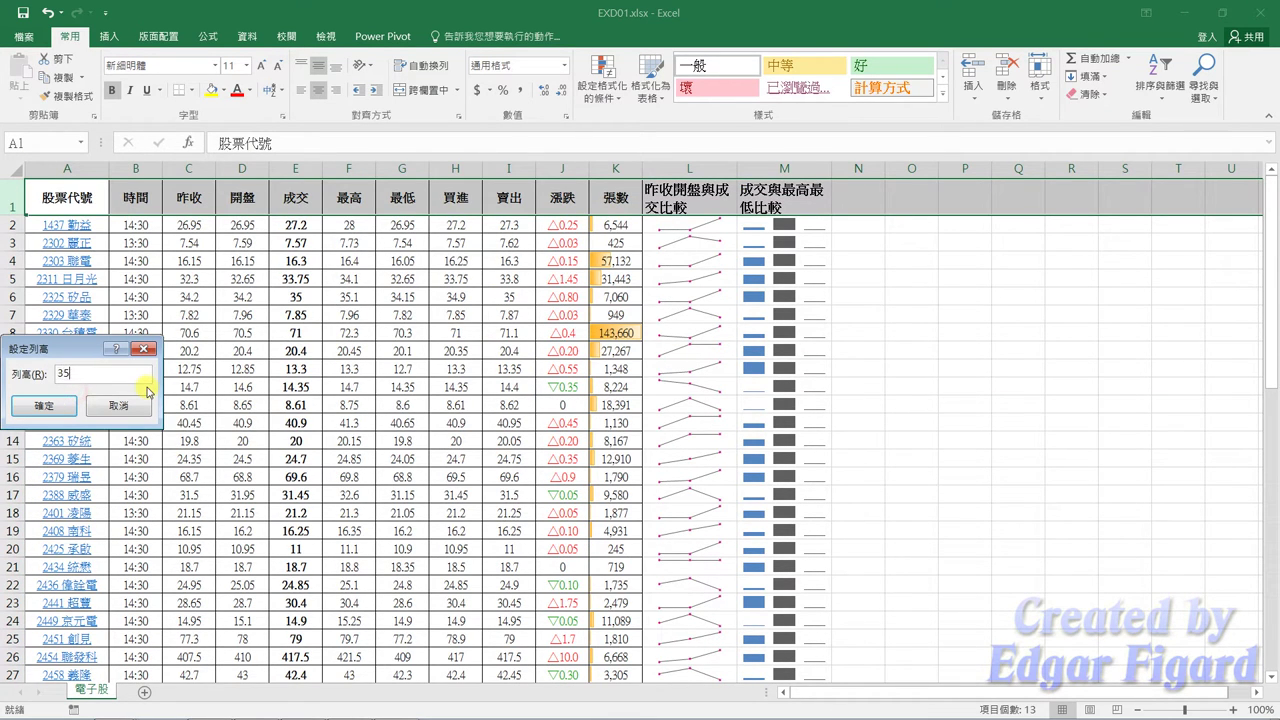
{"action": "key", "text": "Return"}
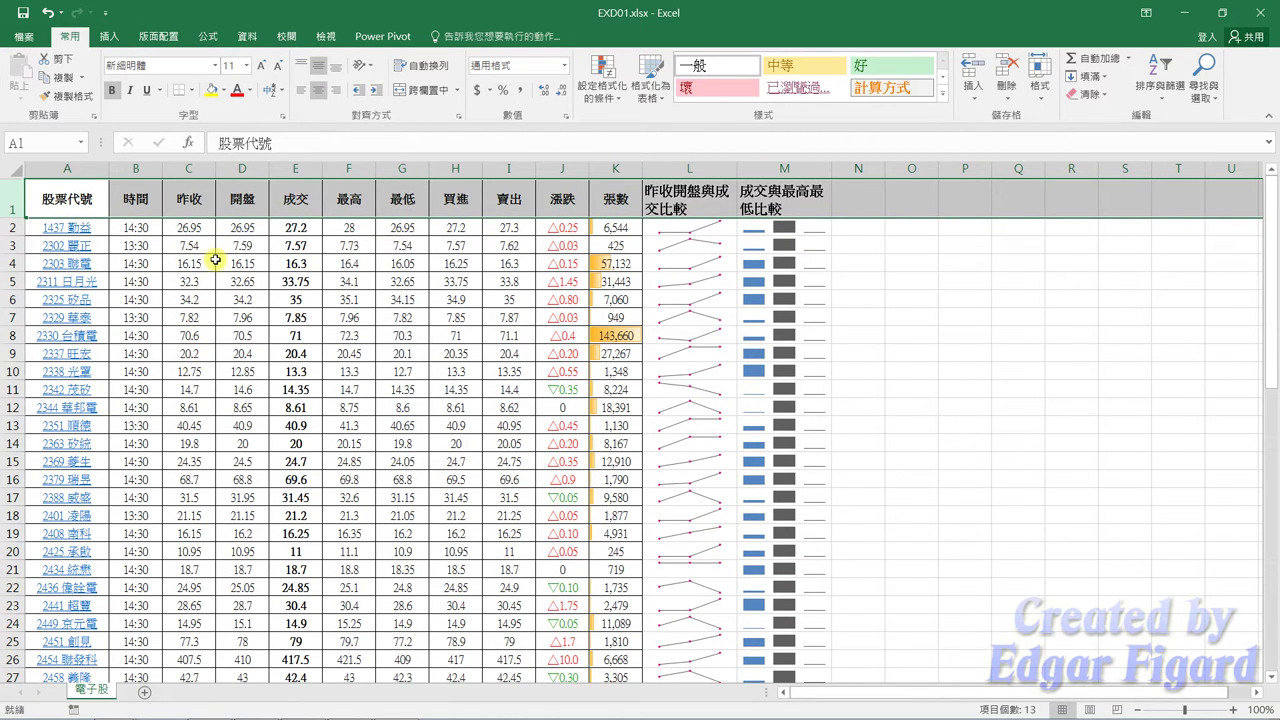
Format cells A1:M1 with white font color and standard blue fill
{"action": "left_click_drag", "start_coordinate": [71, 204], "coordinate": [768, 200]}
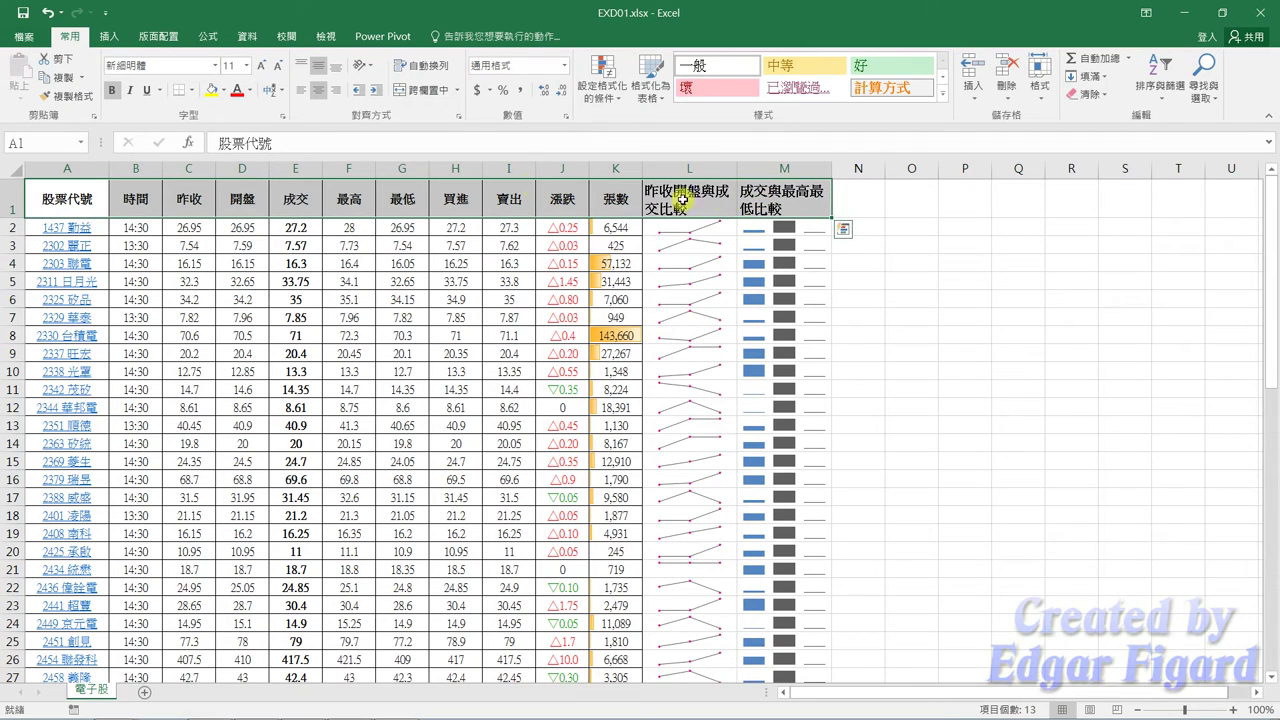
{"action": "left_click", "coordinate": [251, 91]}
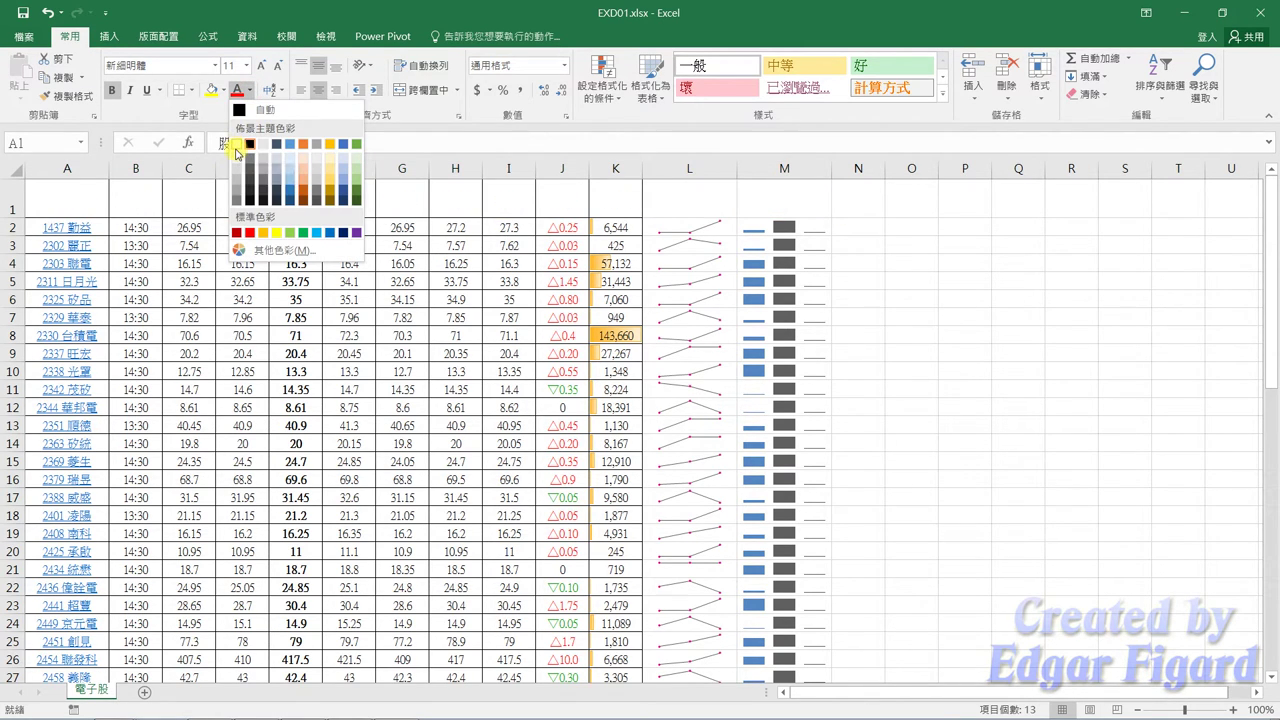
{"action": "left_click", "coordinate": [237, 146]}
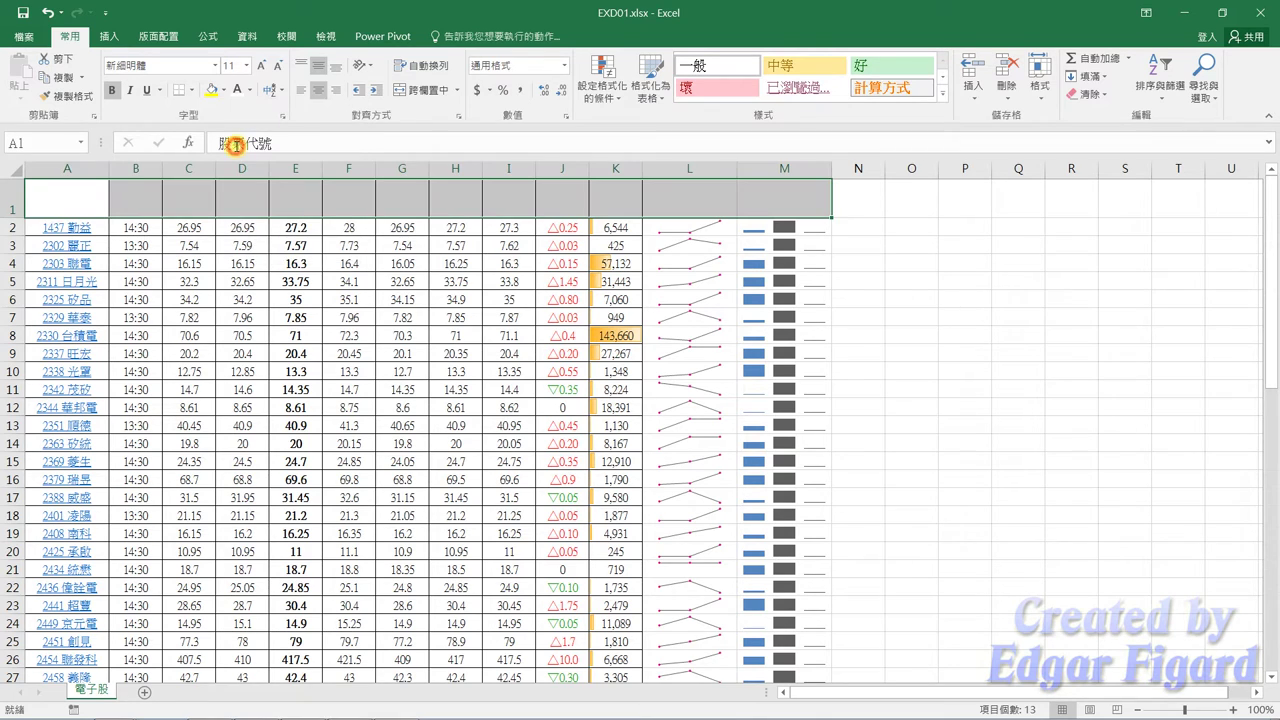
{"action": "left_click", "coordinate": [224, 92]}
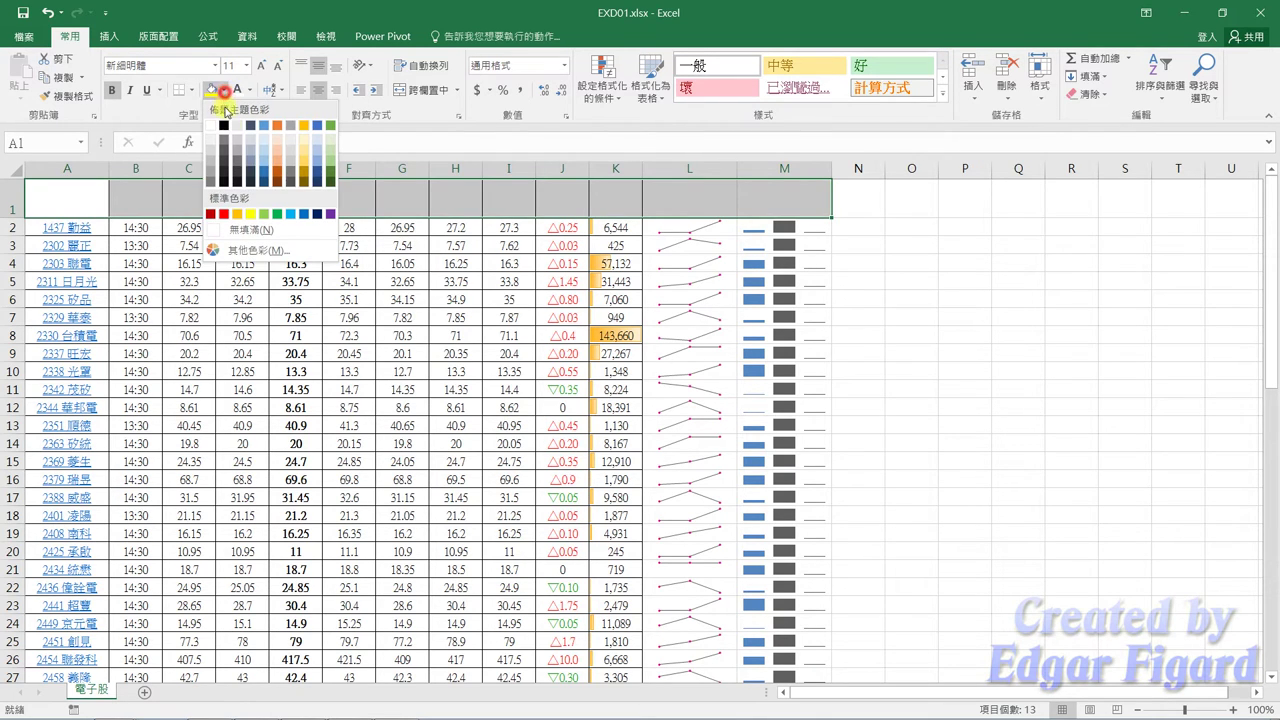
{"action": "left_click", "coordinate": [303, 215]}
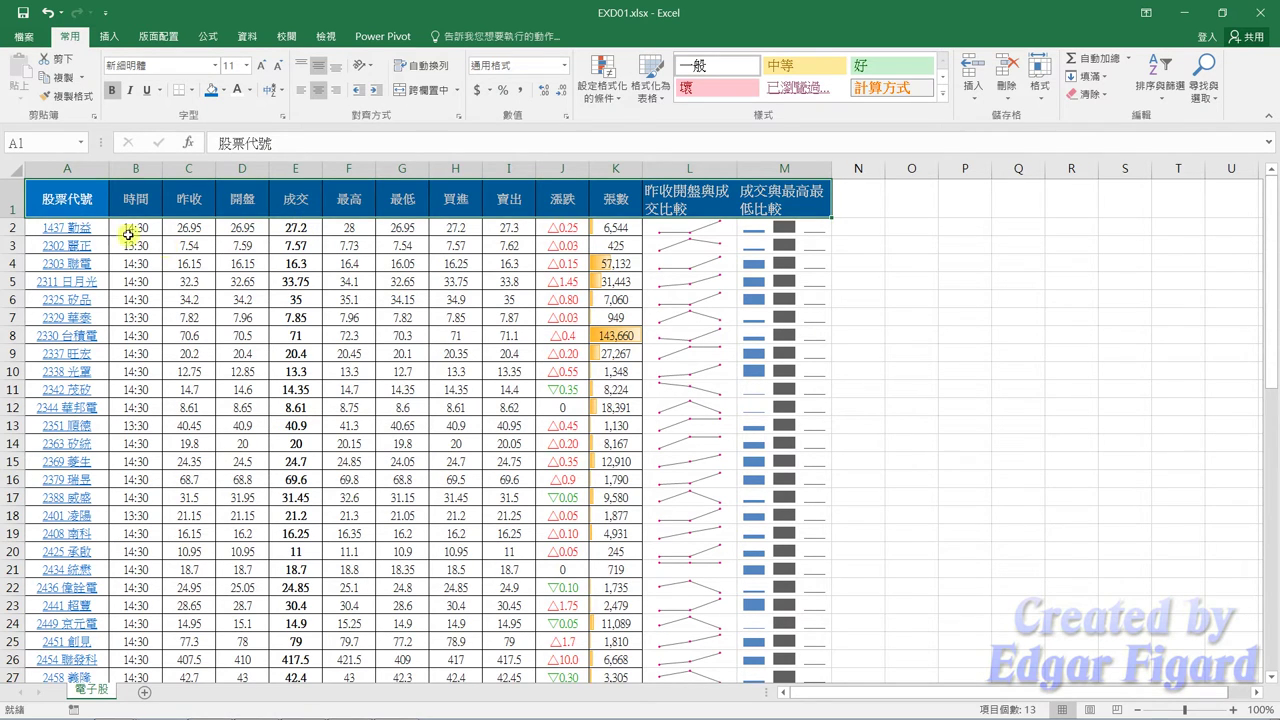
{"action": "left_click", "coordinate": [67, 199]}
Select the whole table A1:M65 and give it inside and outline borders in the chosen line style
{"action": "key", "text": "ctrl+shift+Right"}
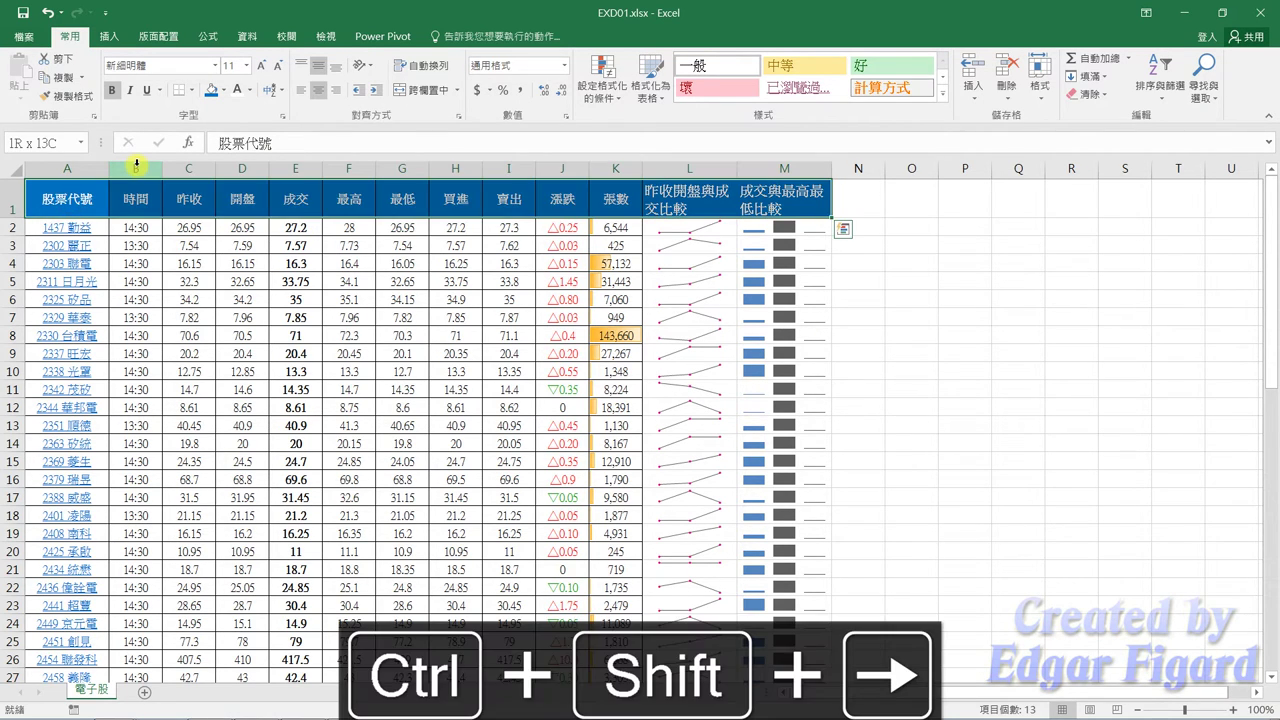
{"action": "key", "text": "ctrl+shift+Down"}
{"action": "scroll", "coordinate": [150, 225], "scroll_direction": "down", "scroll_amount": 1}
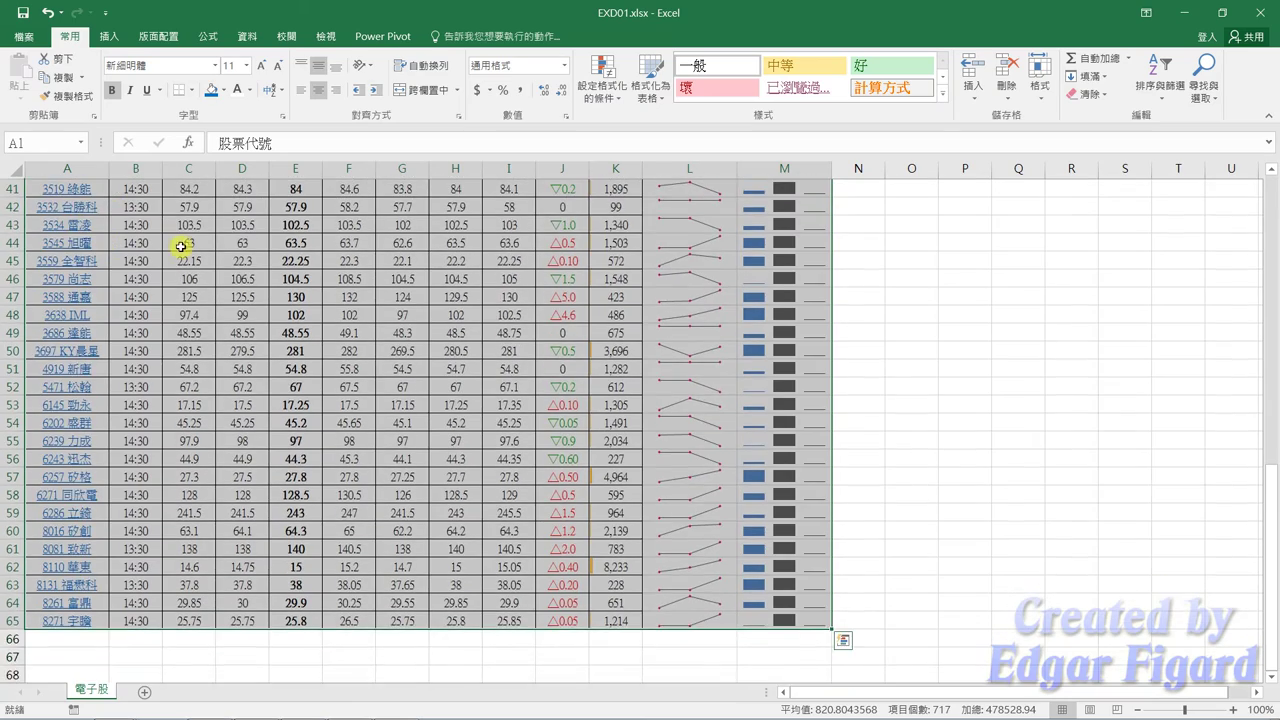
{"action": "scroll", "coordinate": [240, 195], "scroll_direction": "up", "scroll_amount": 2}
{"action": "left_click", "coordinate": [194, 91]}
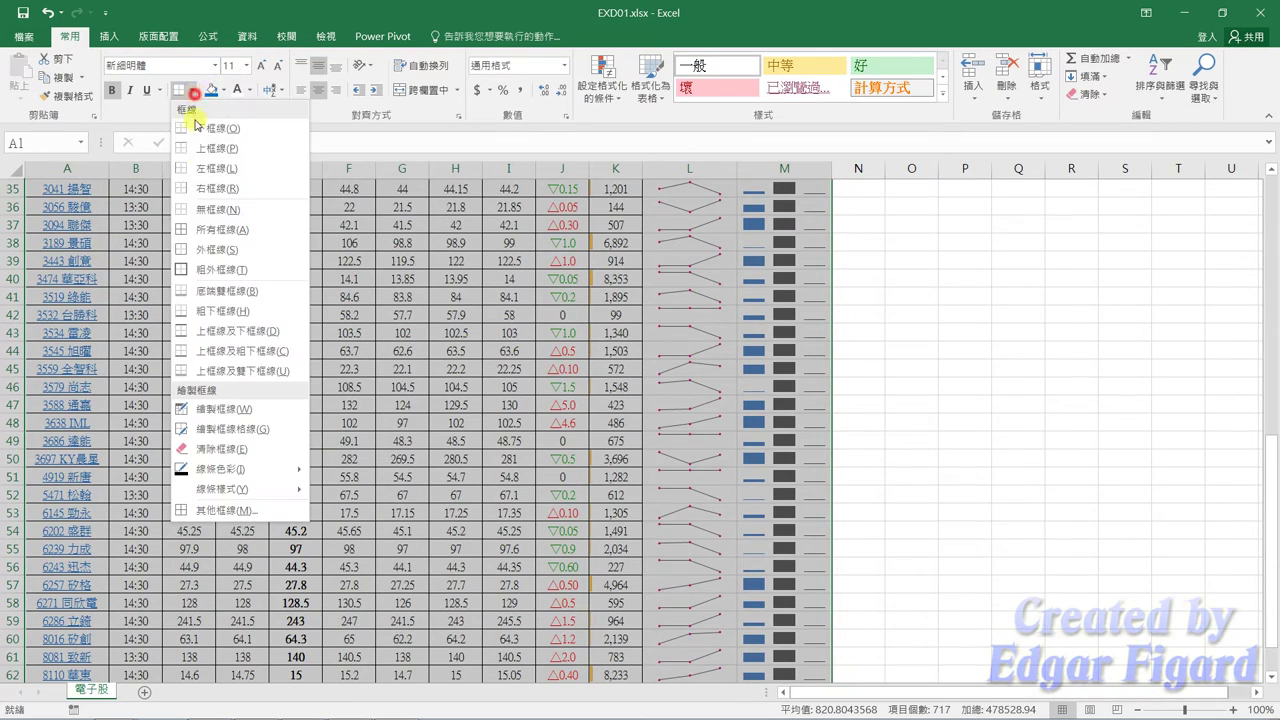
{"action": "left_click", "coordinate": [214, 503]}
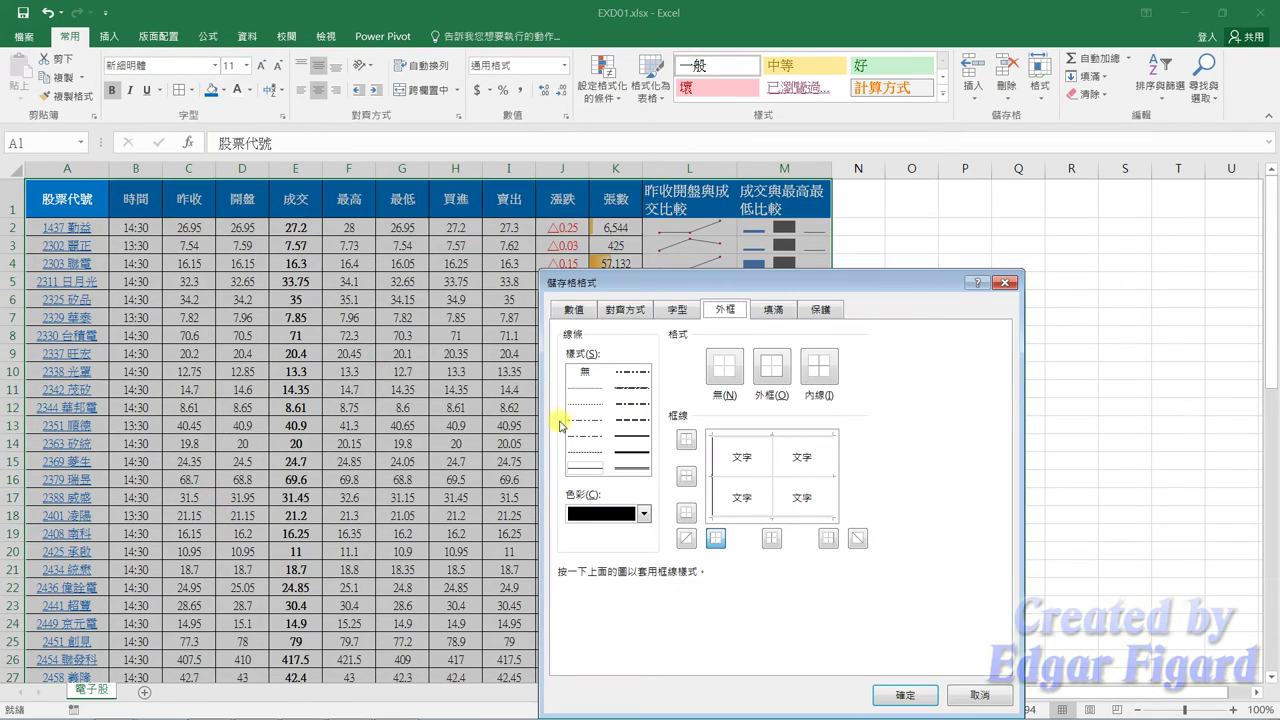
{"action": "left_click", "coordinate": [588, 468]}
{"action": "left_click", "coordinate": [819, 366]}
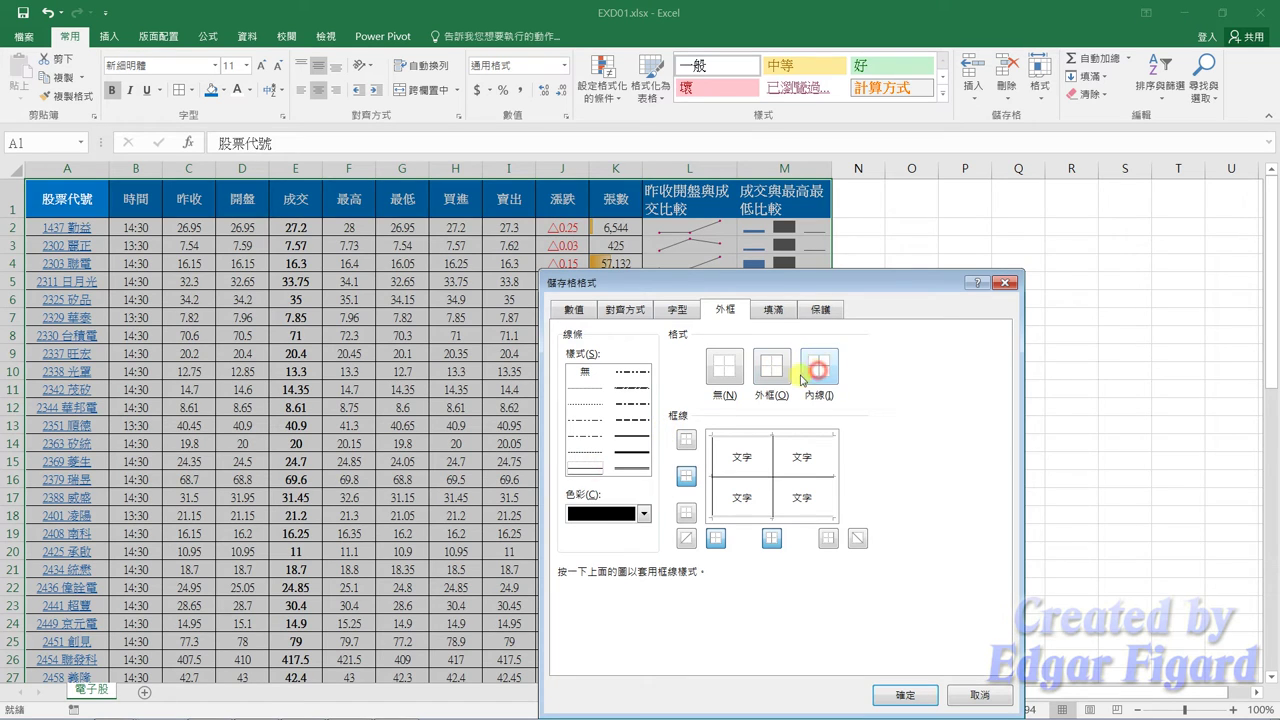
{"action": "left_click", "coordinate": [633, 451]}
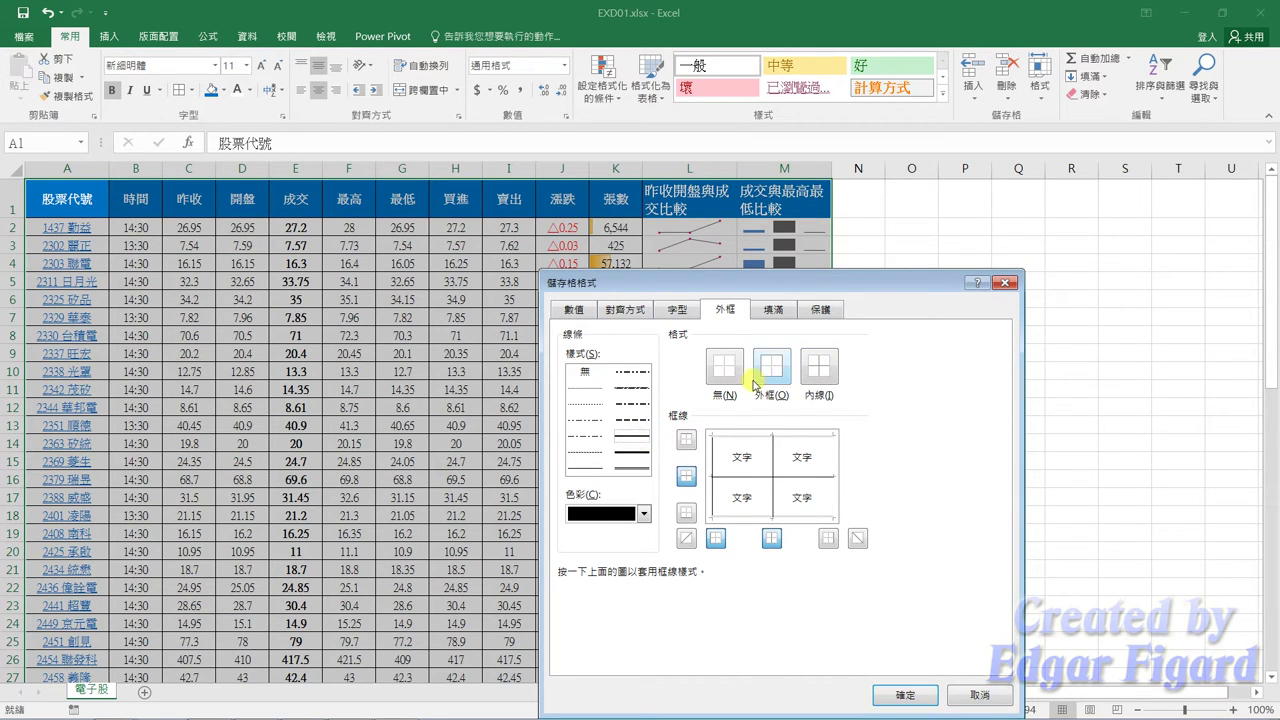
{"action": "left_click", "coordinate": [771, 366]}
{"action": "left_click", "coordinate": [921, 692]}
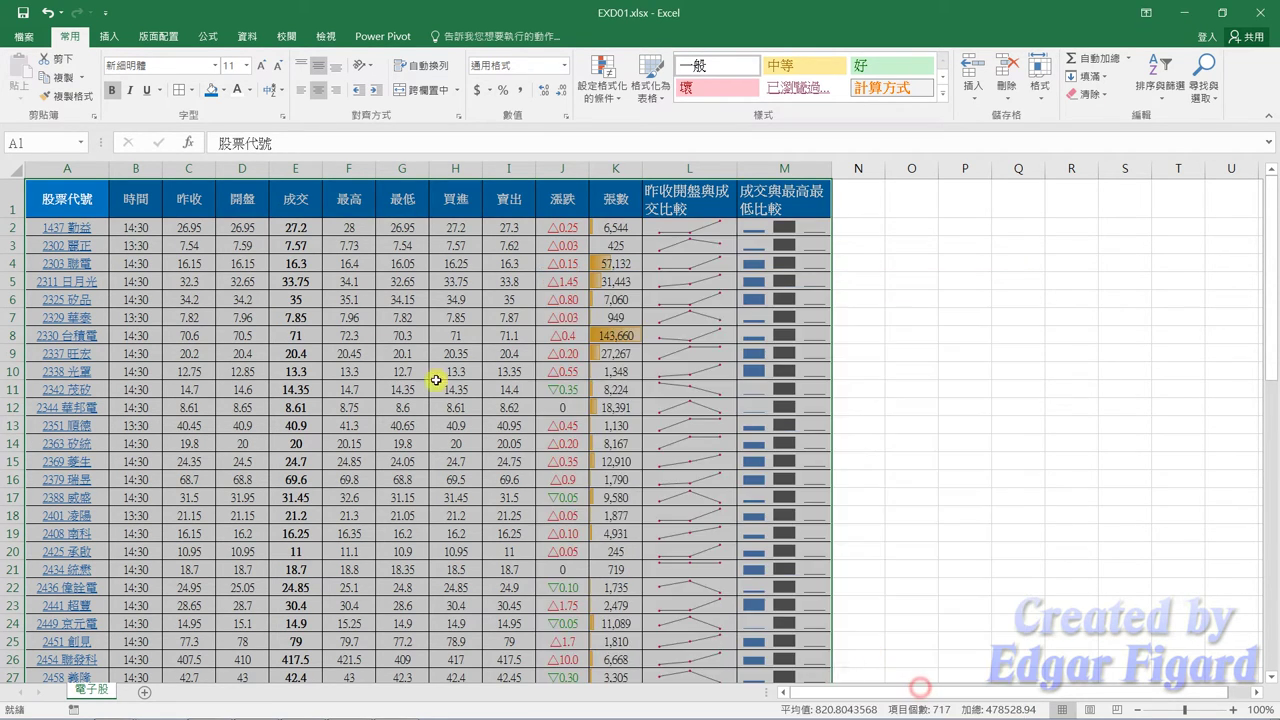
Save the workbook as EXa01.xlsx in C:\ANS.csf\EX01, then close Excel
{"action": "left_click", "coordinate": [14, 44]}
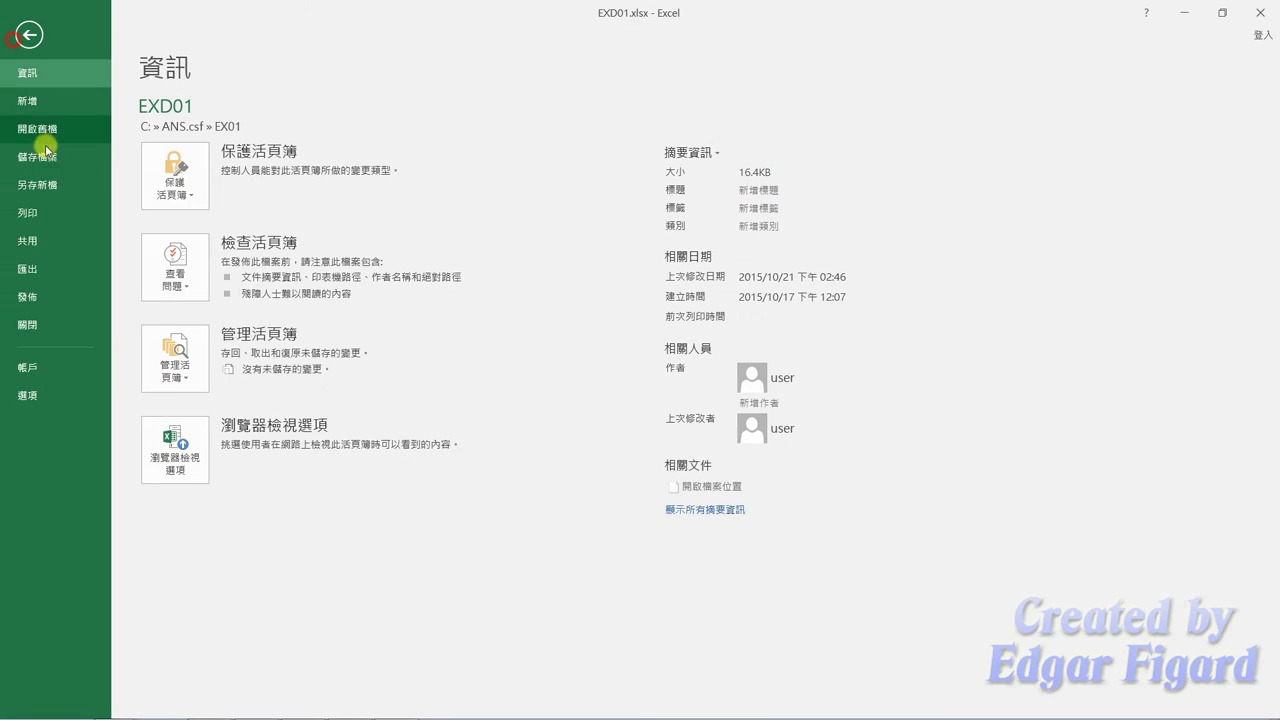
{"action": "left_click", "coordinate": [45, 195]}
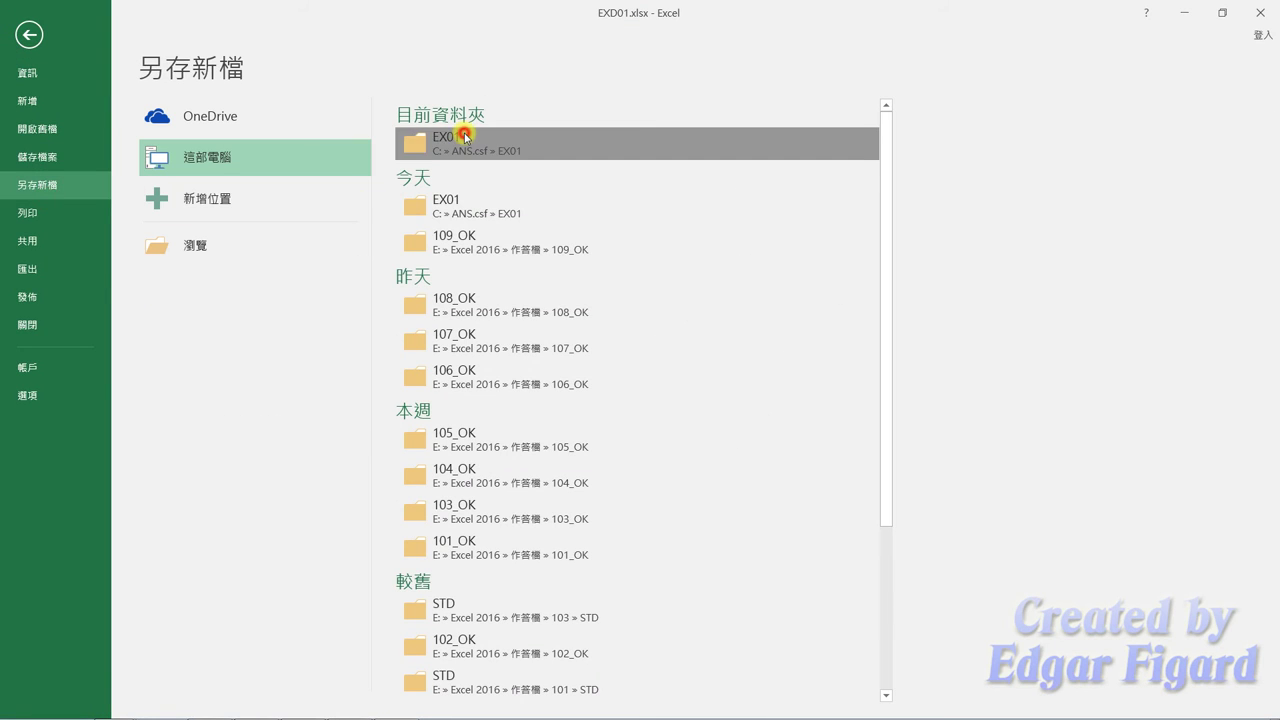
{"action": "left_click", "coordinate": [428, 150]}
{"action": "left_click_drag", "start_coordinate": [136, 287], "coordinate": [127, 287]}
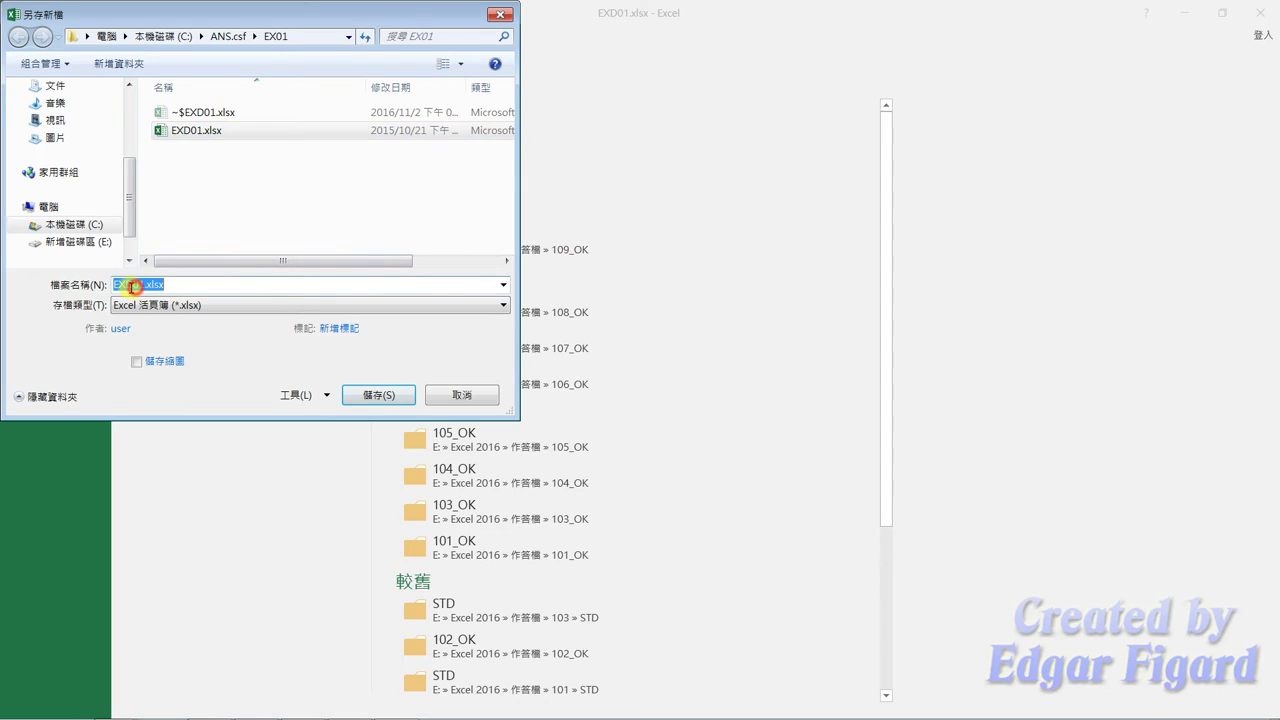
{"action": "type", "text": "a"}
{"action": "left_click", "coordinate": [372, 394]}
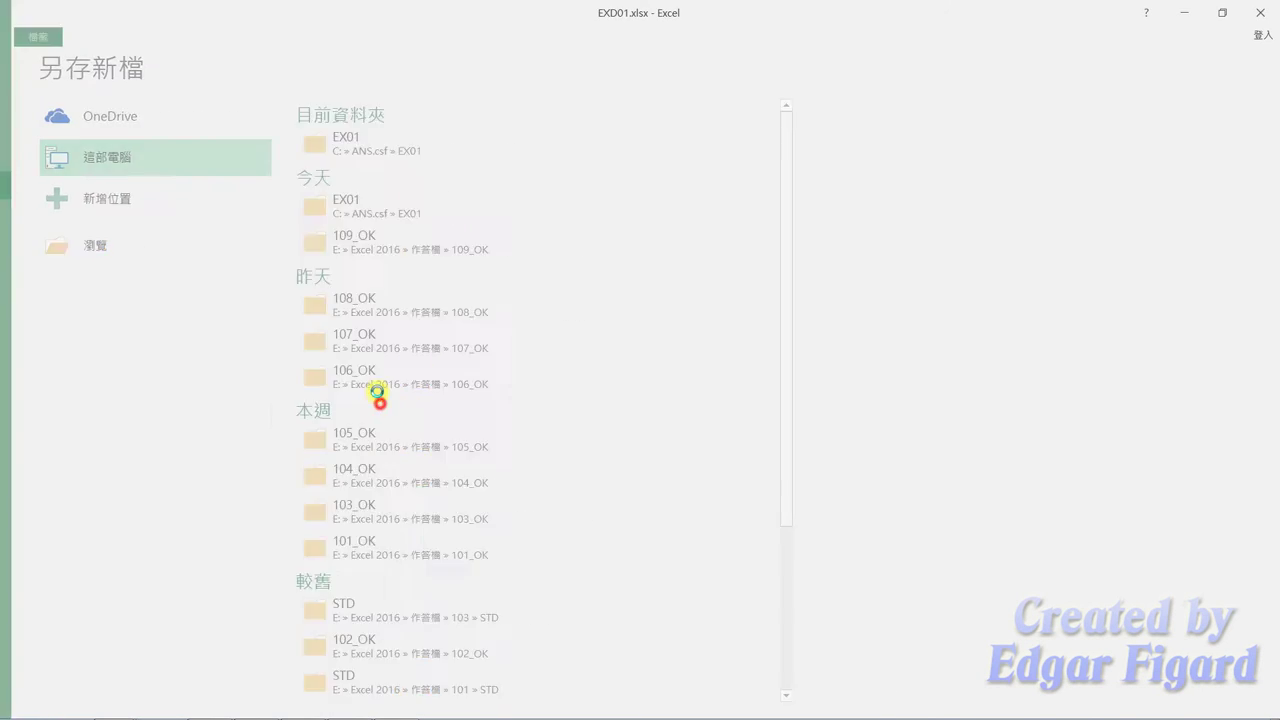
{"action": "left_click", "coordinate": [1262, 12]}
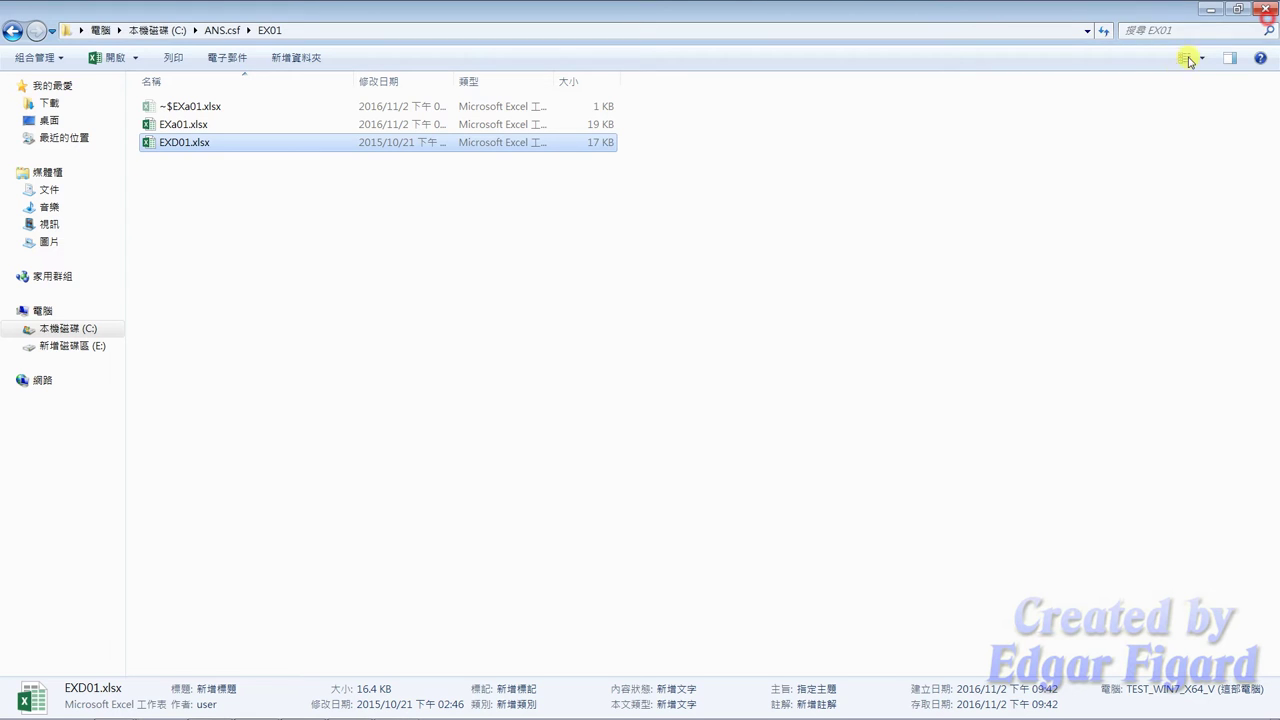
Grade question 110 under 術科評分 and highlight the full 10-point total in Score.txt
{"action": "left_click", "coordinate": [1212, 12]}
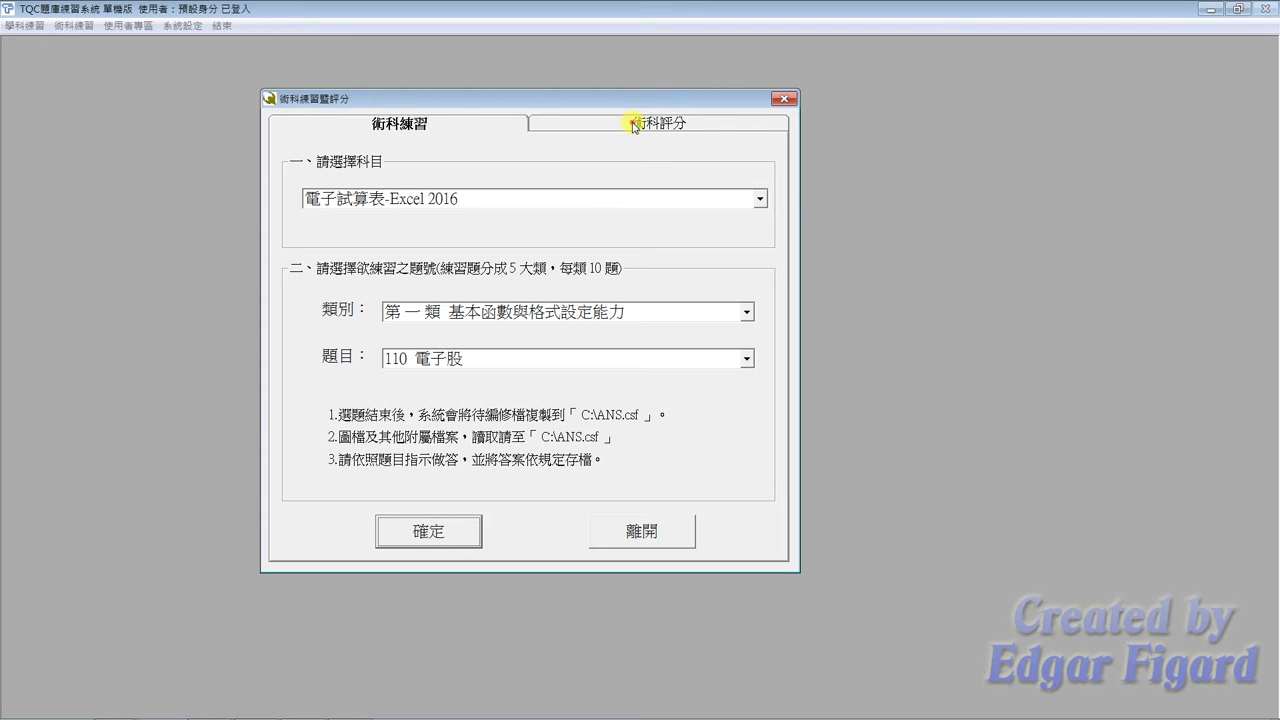
{"action": "left_click", "coordinate": [636, 123]}
{"action": "left_click", "coordinate": [434, 531]}
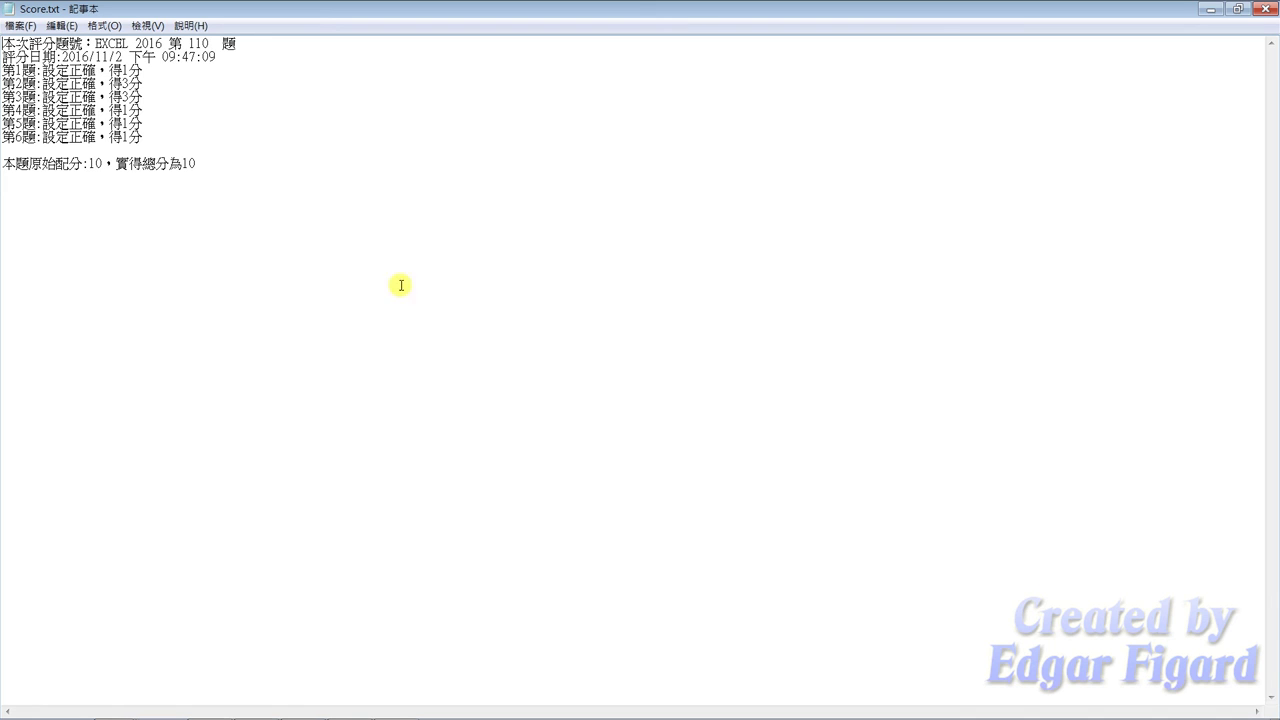
{"action": "left_click_drag", "start_coordinate": [5, 163], "coordinate": [214, 160]}
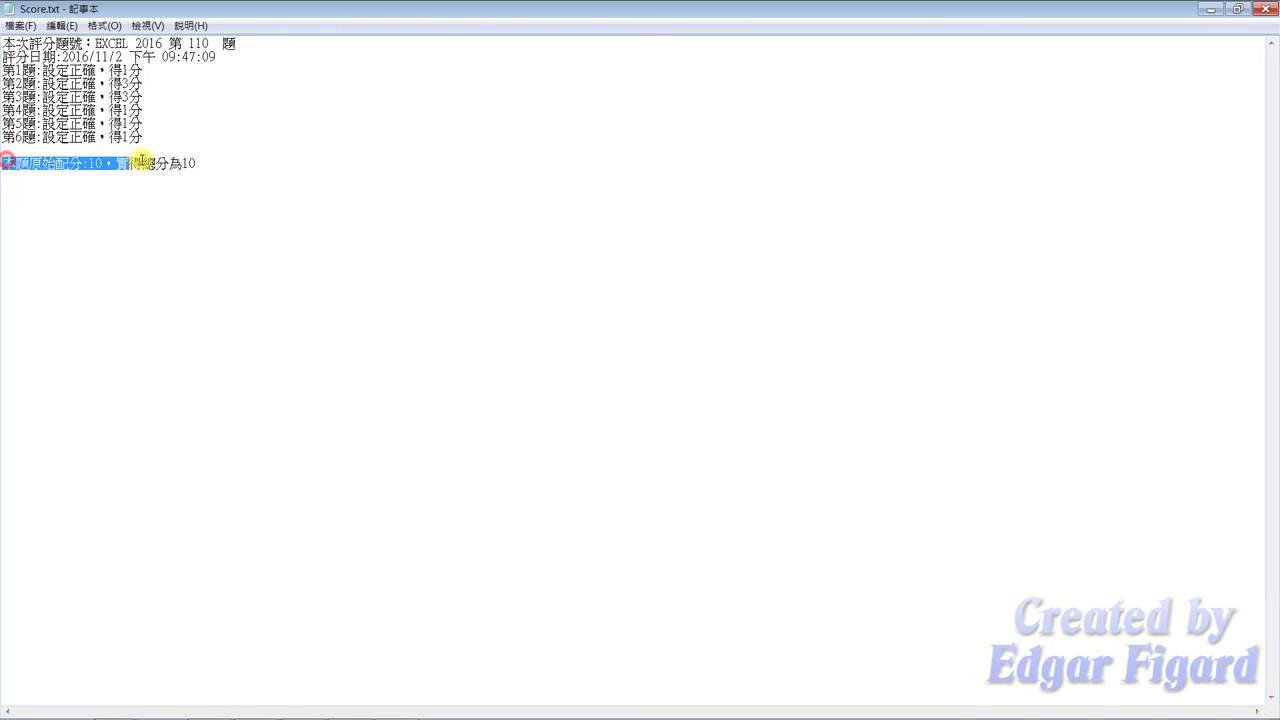